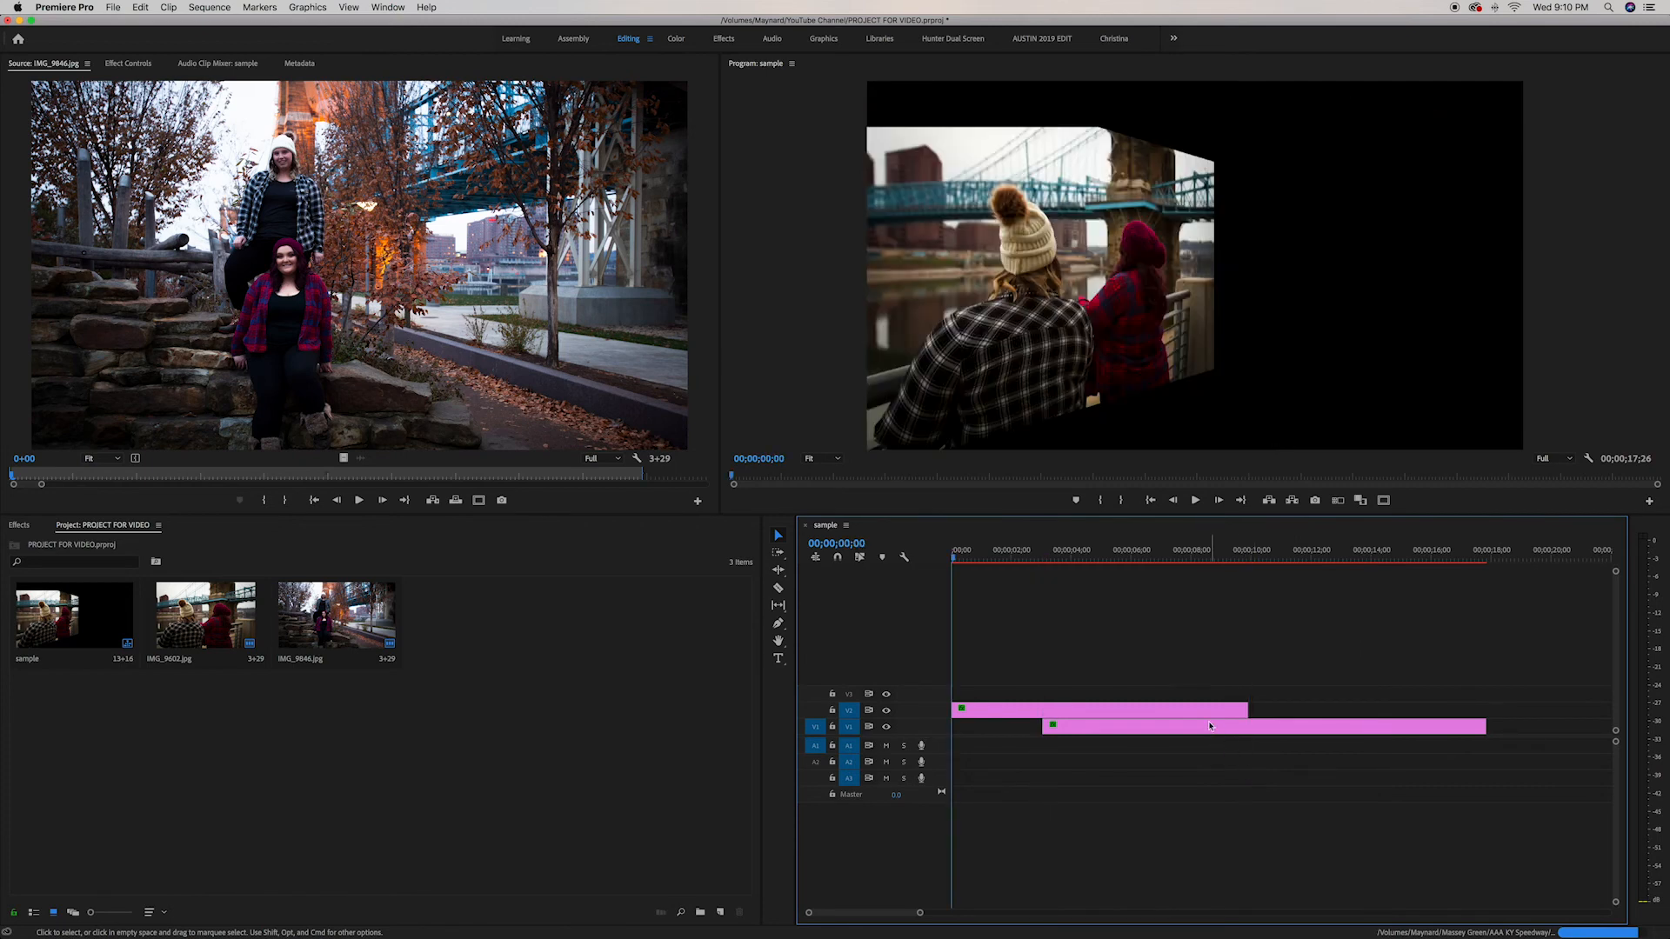
Review the existing upper clip's Motion and Basic 3D settings and search the effects for basic
left_click(1202, 713)
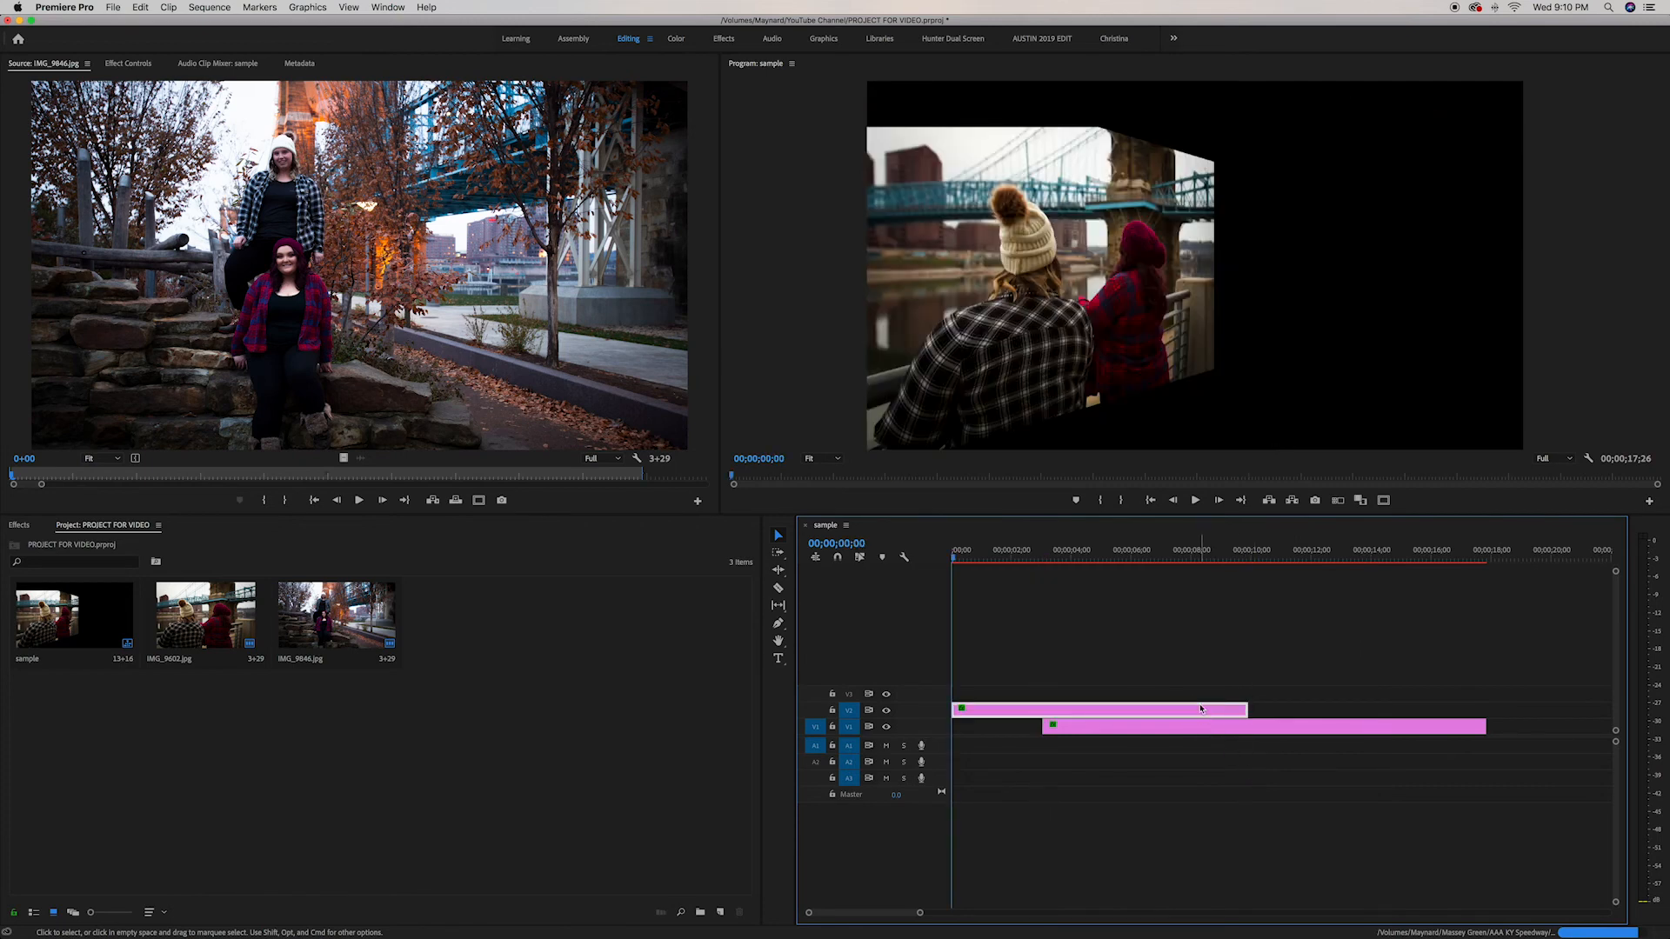
left_click(129, 64)
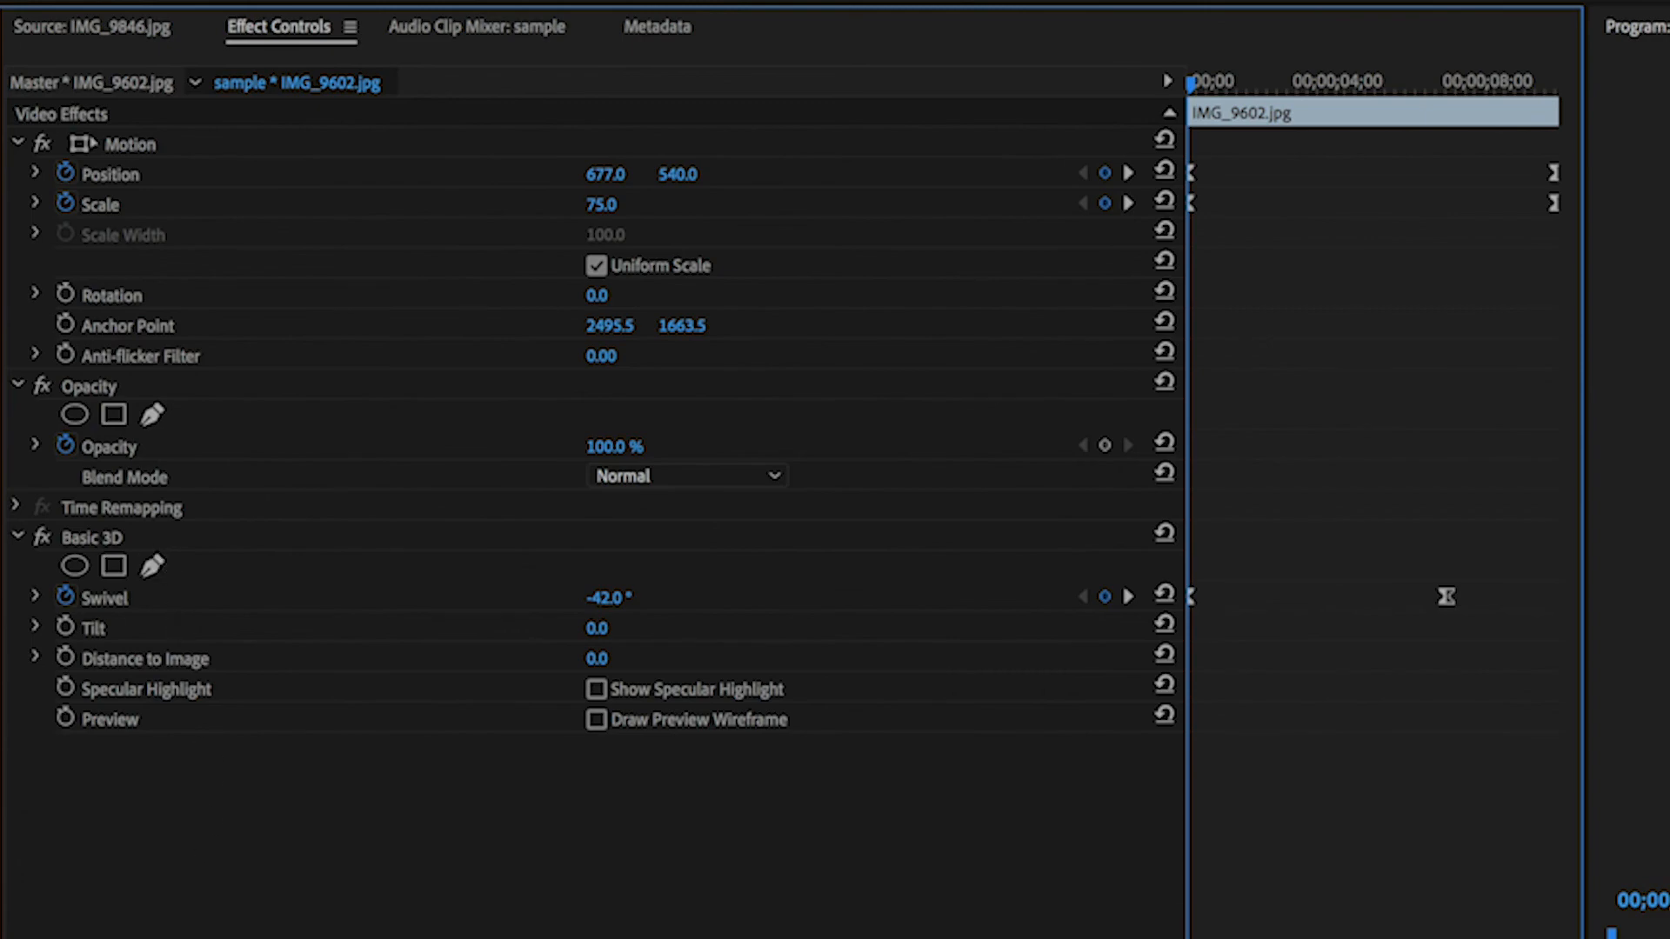
left_click(37, 255)
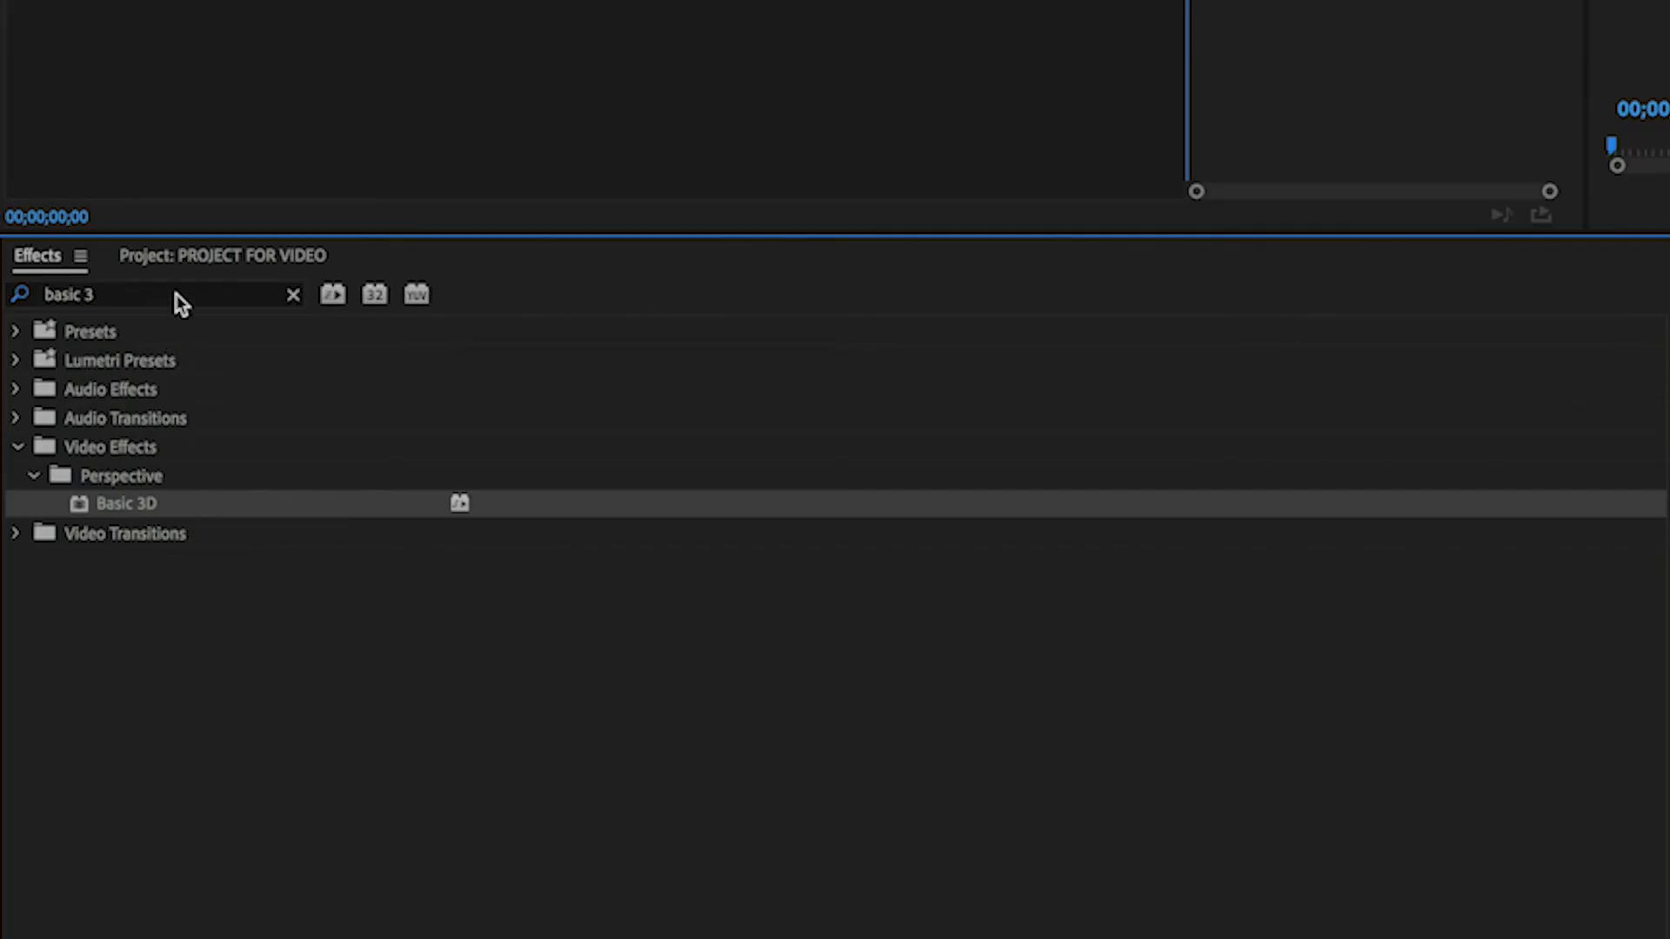
double_click(177, 296)
key("BackSpace")
key("BackSpace")
key("BackSpace")
key("BackSpace")
key("BackSpace")
key("BackSpace")
key("BackSpace")
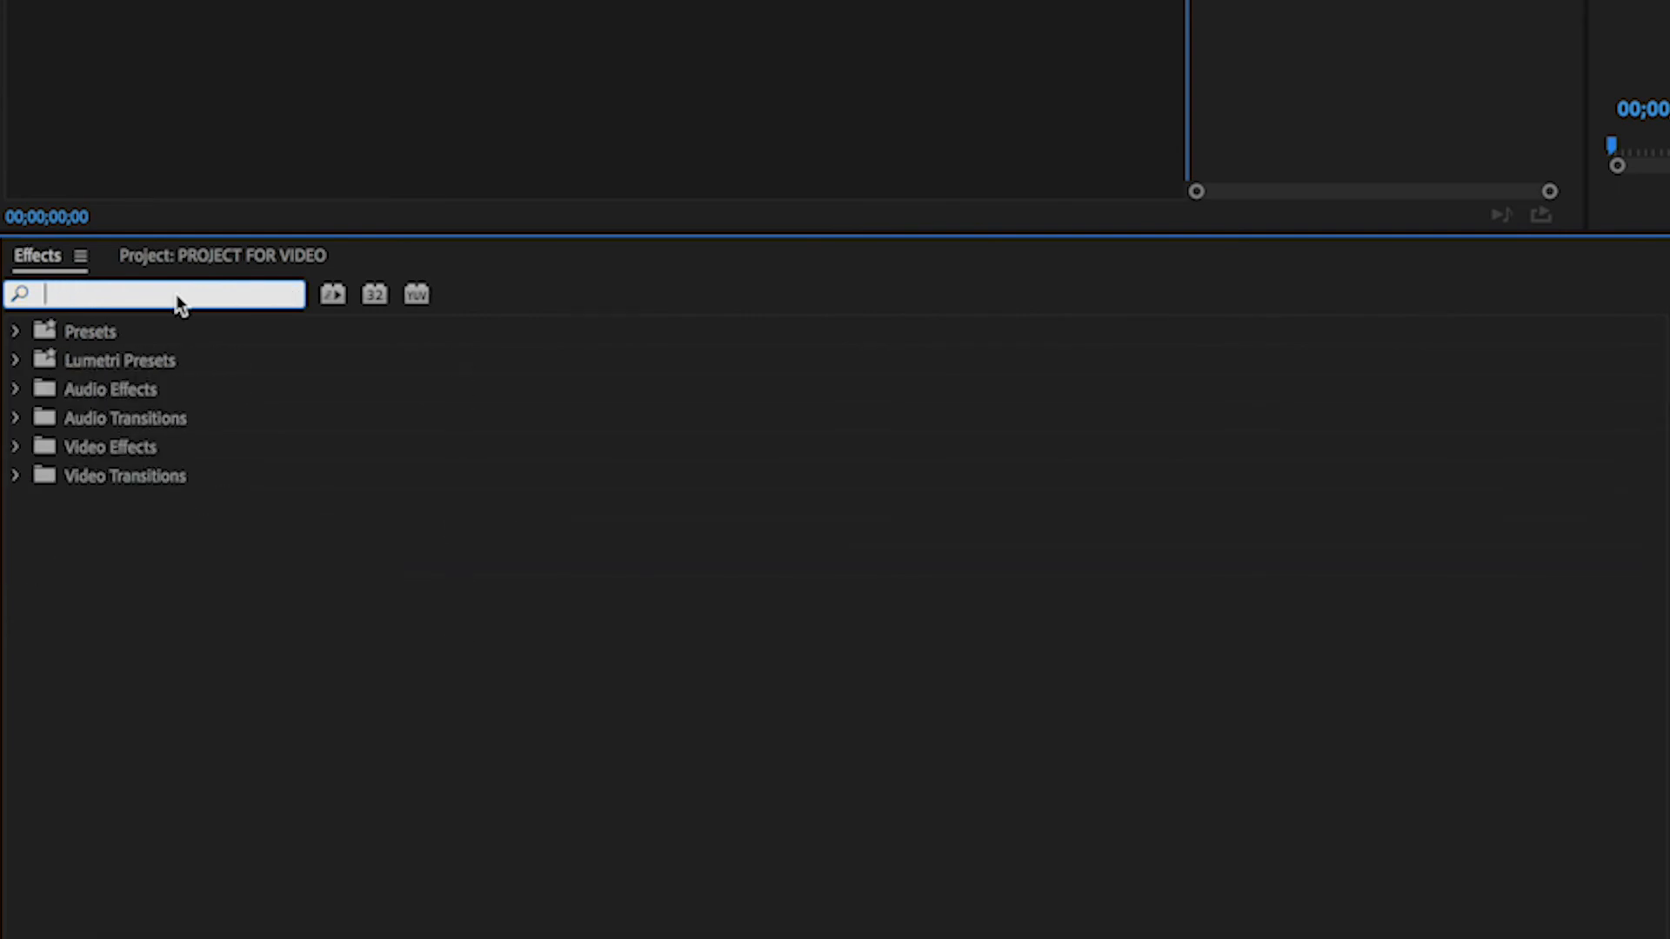
type("ba")
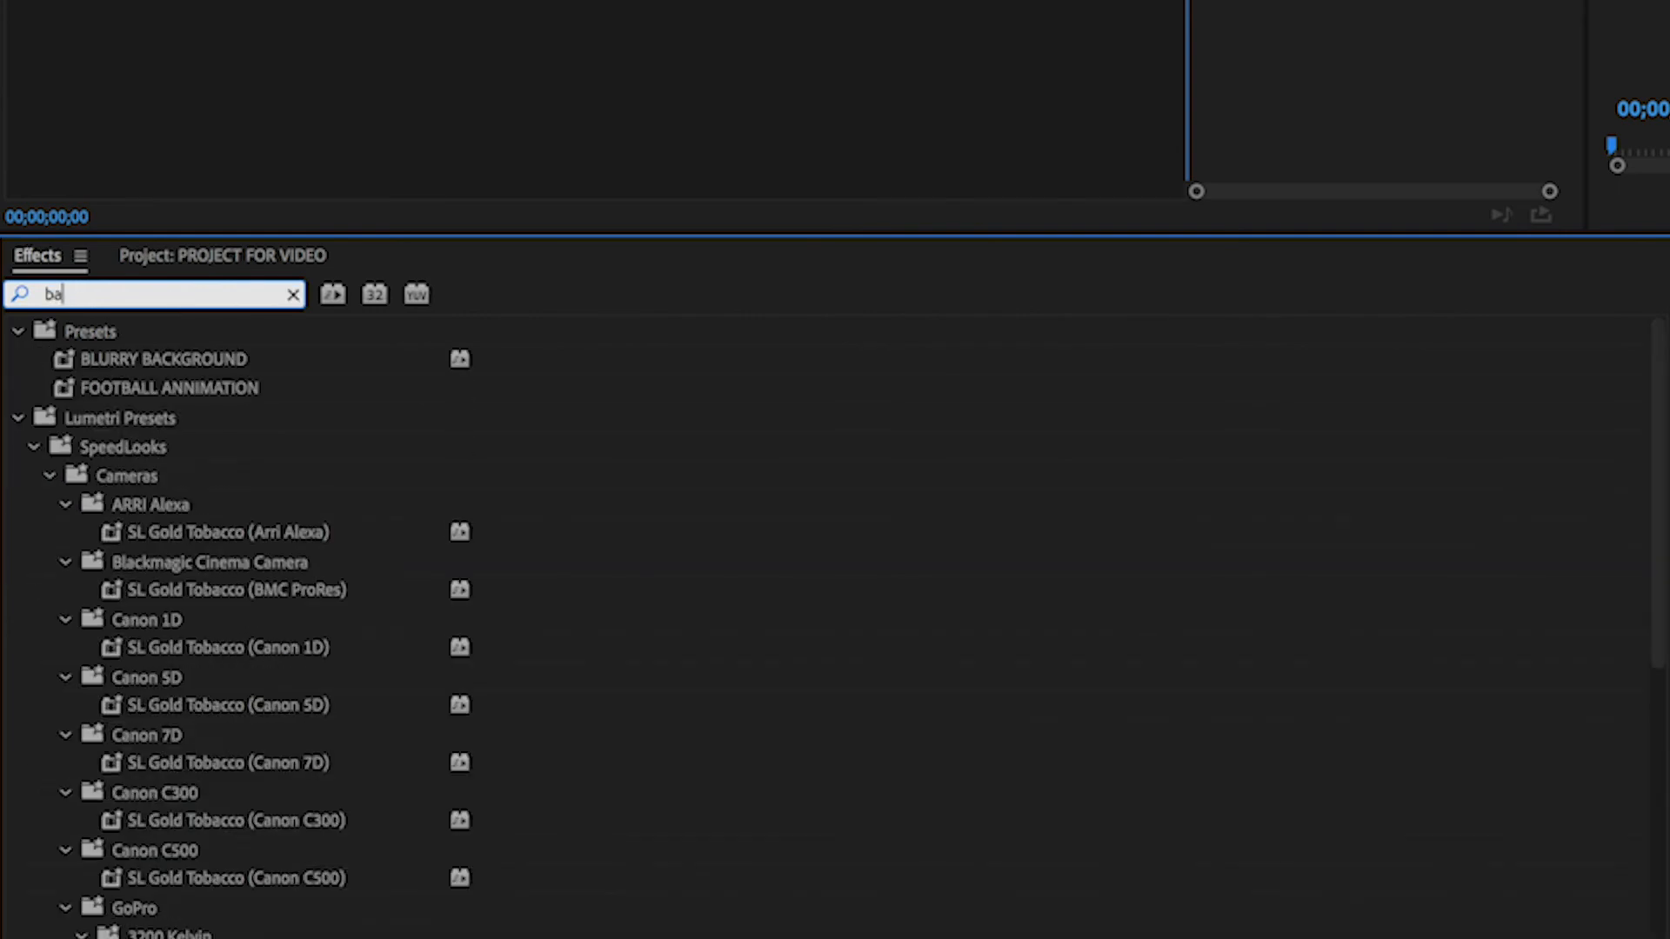
type("sic")
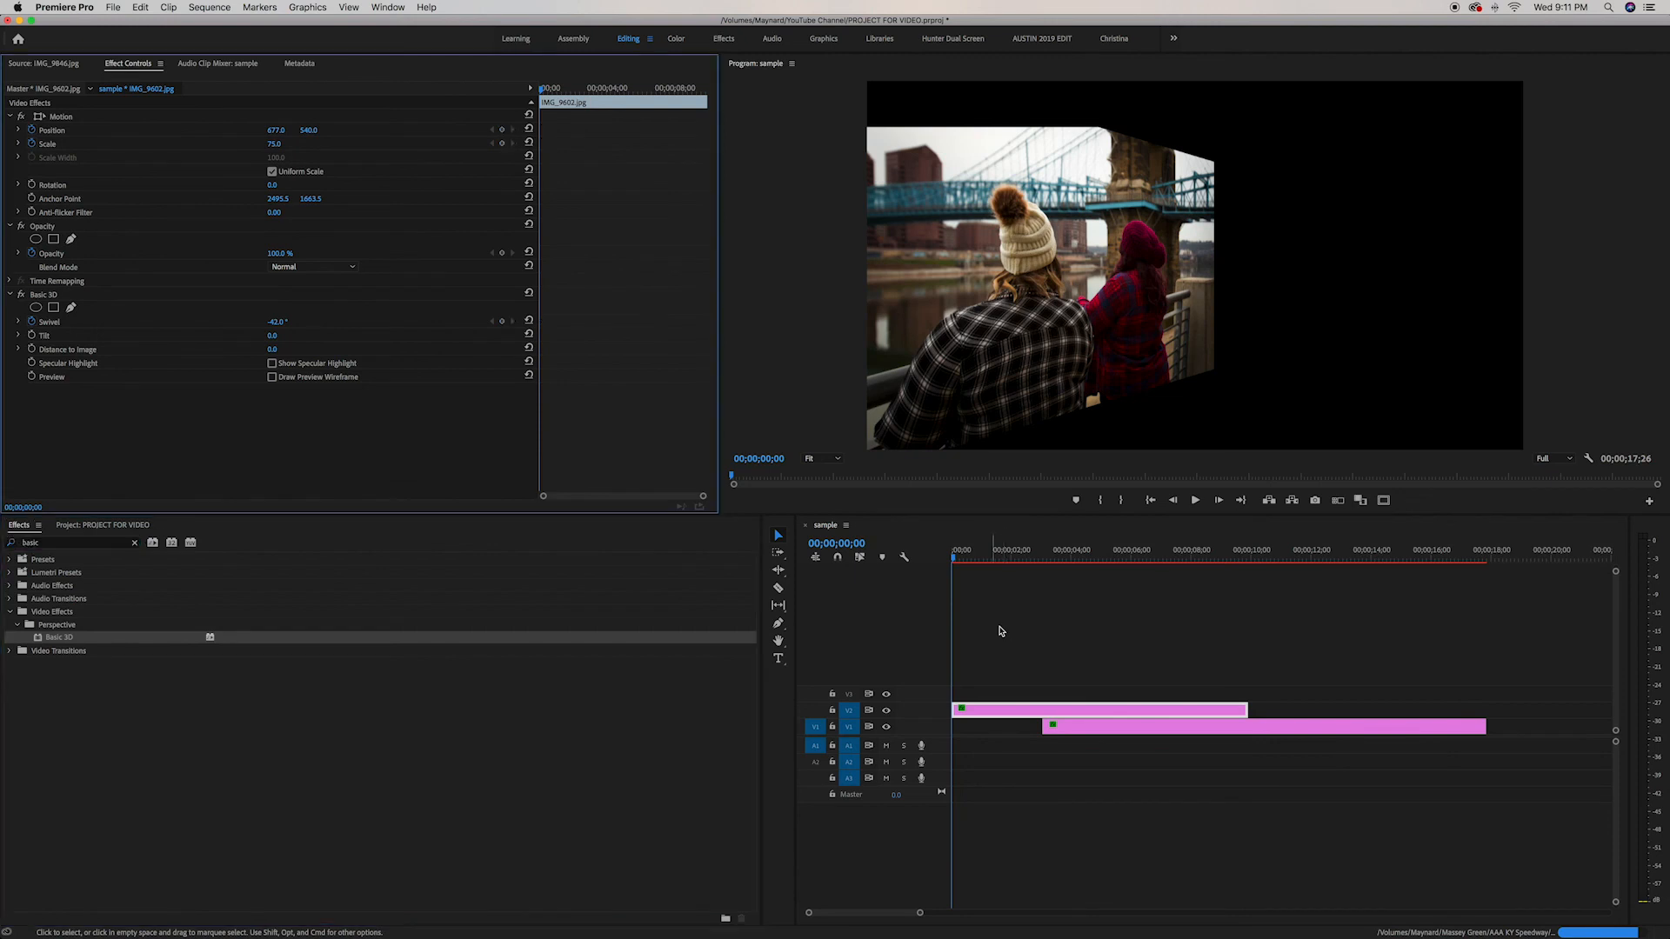
Delete the upper clip and place IMG_9602.jpg from the project onto track V2 at the start
left_click(1034, 708)
key("Delete")
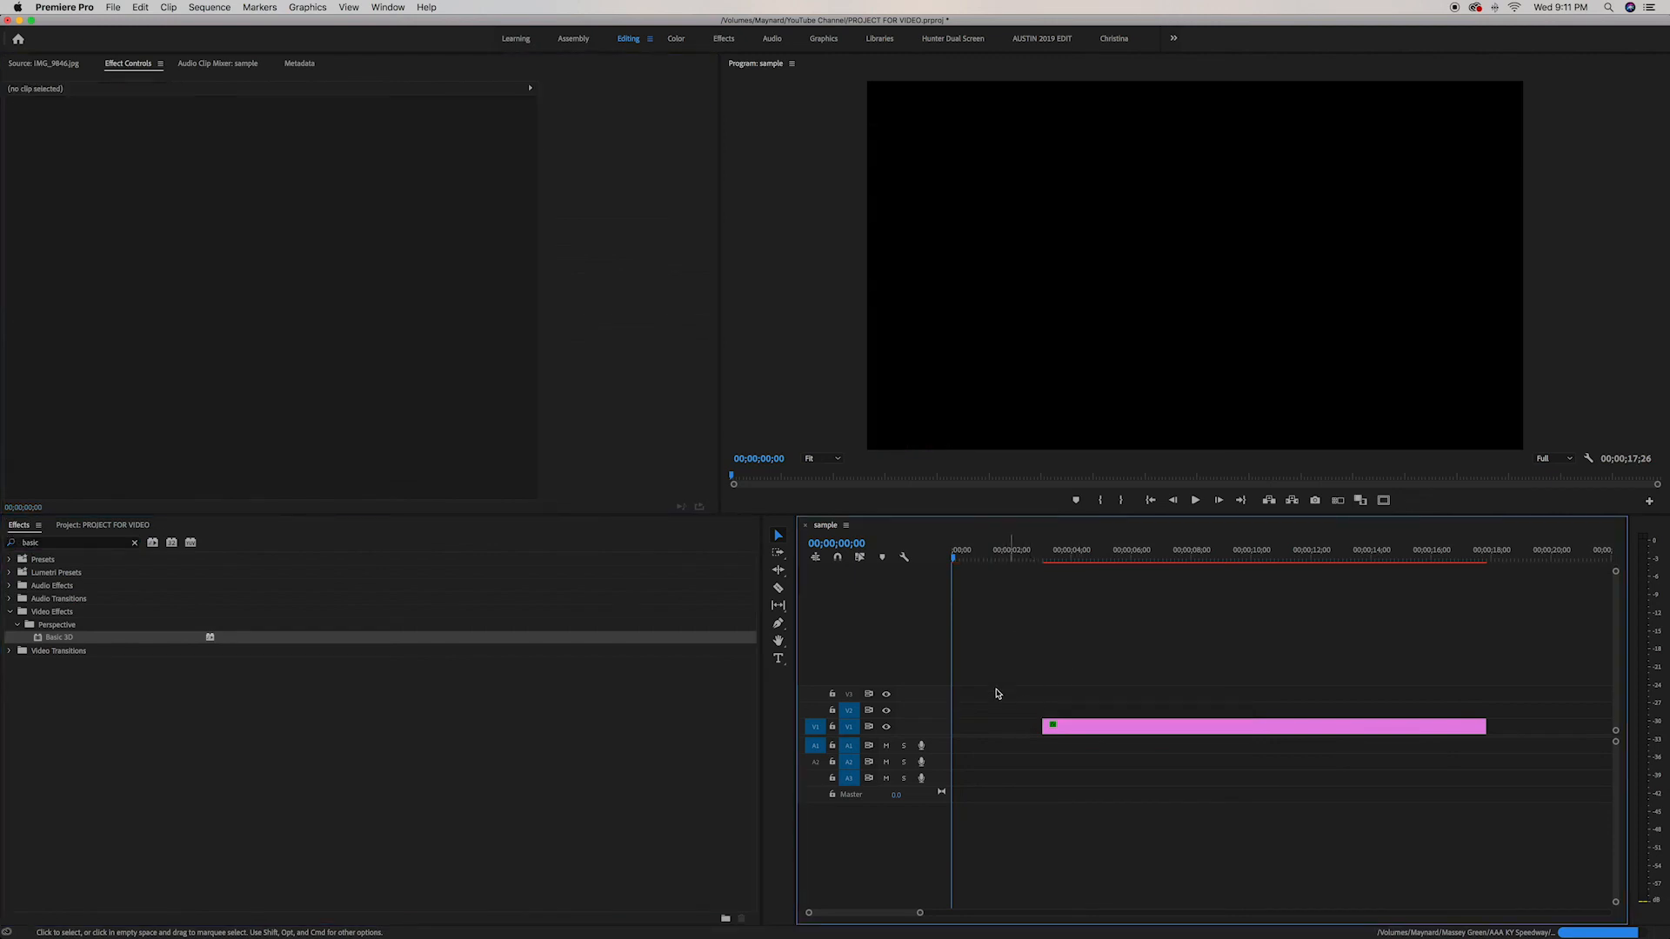
left_click(147, 525)
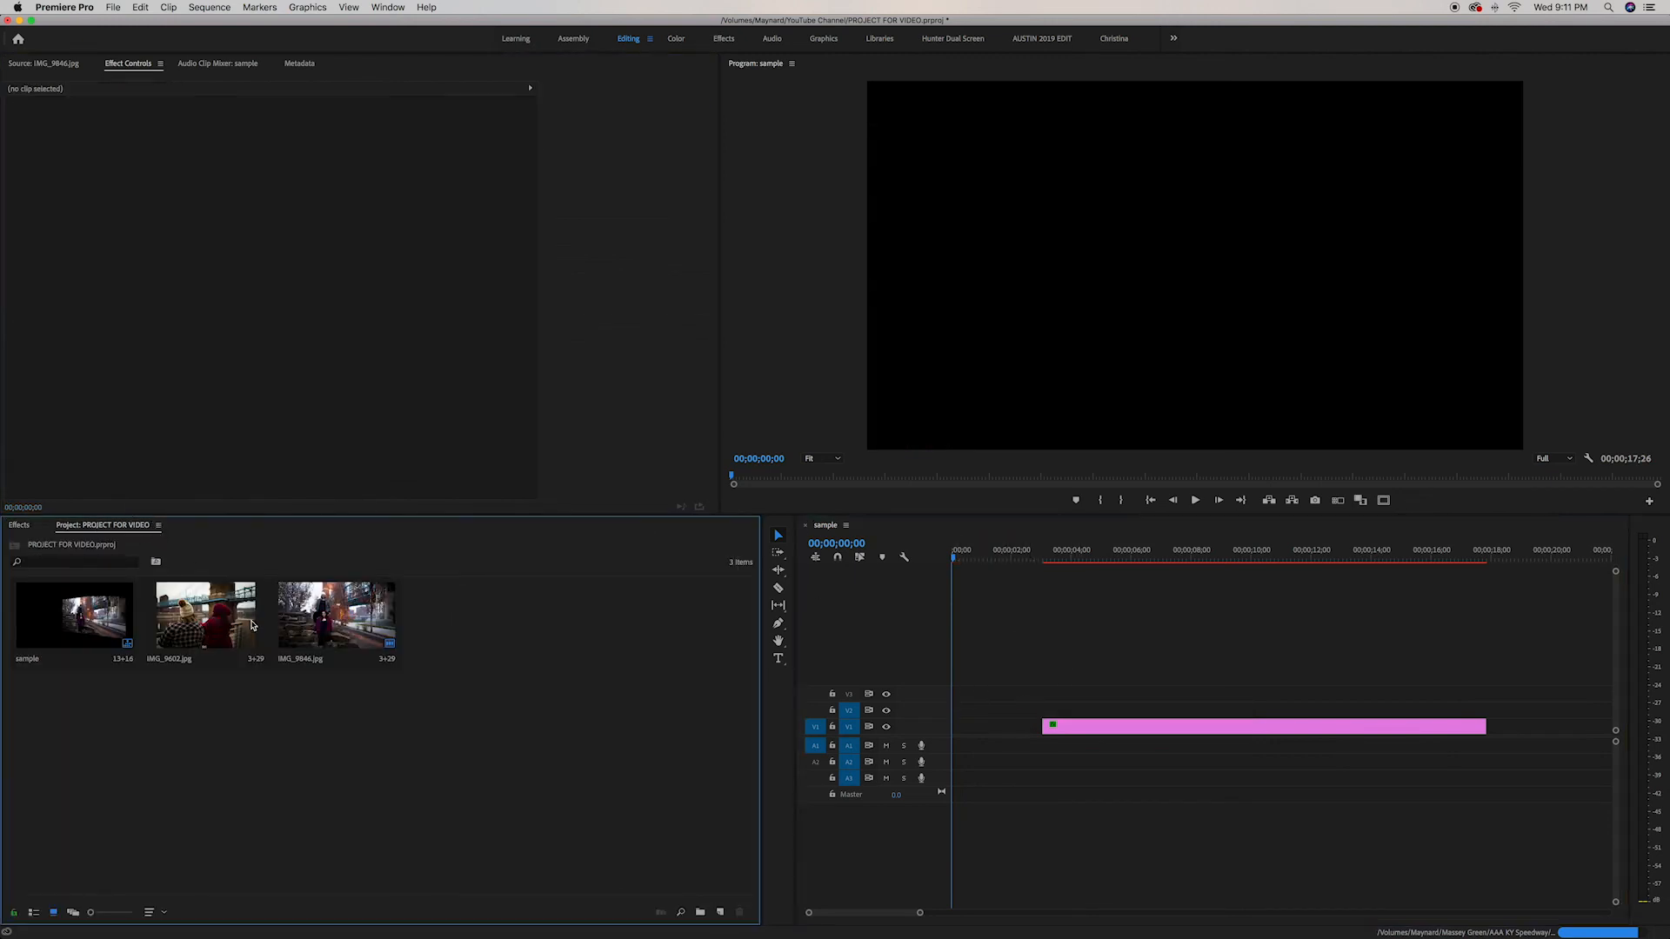
left_click_drag(209, 606, 938, 711)
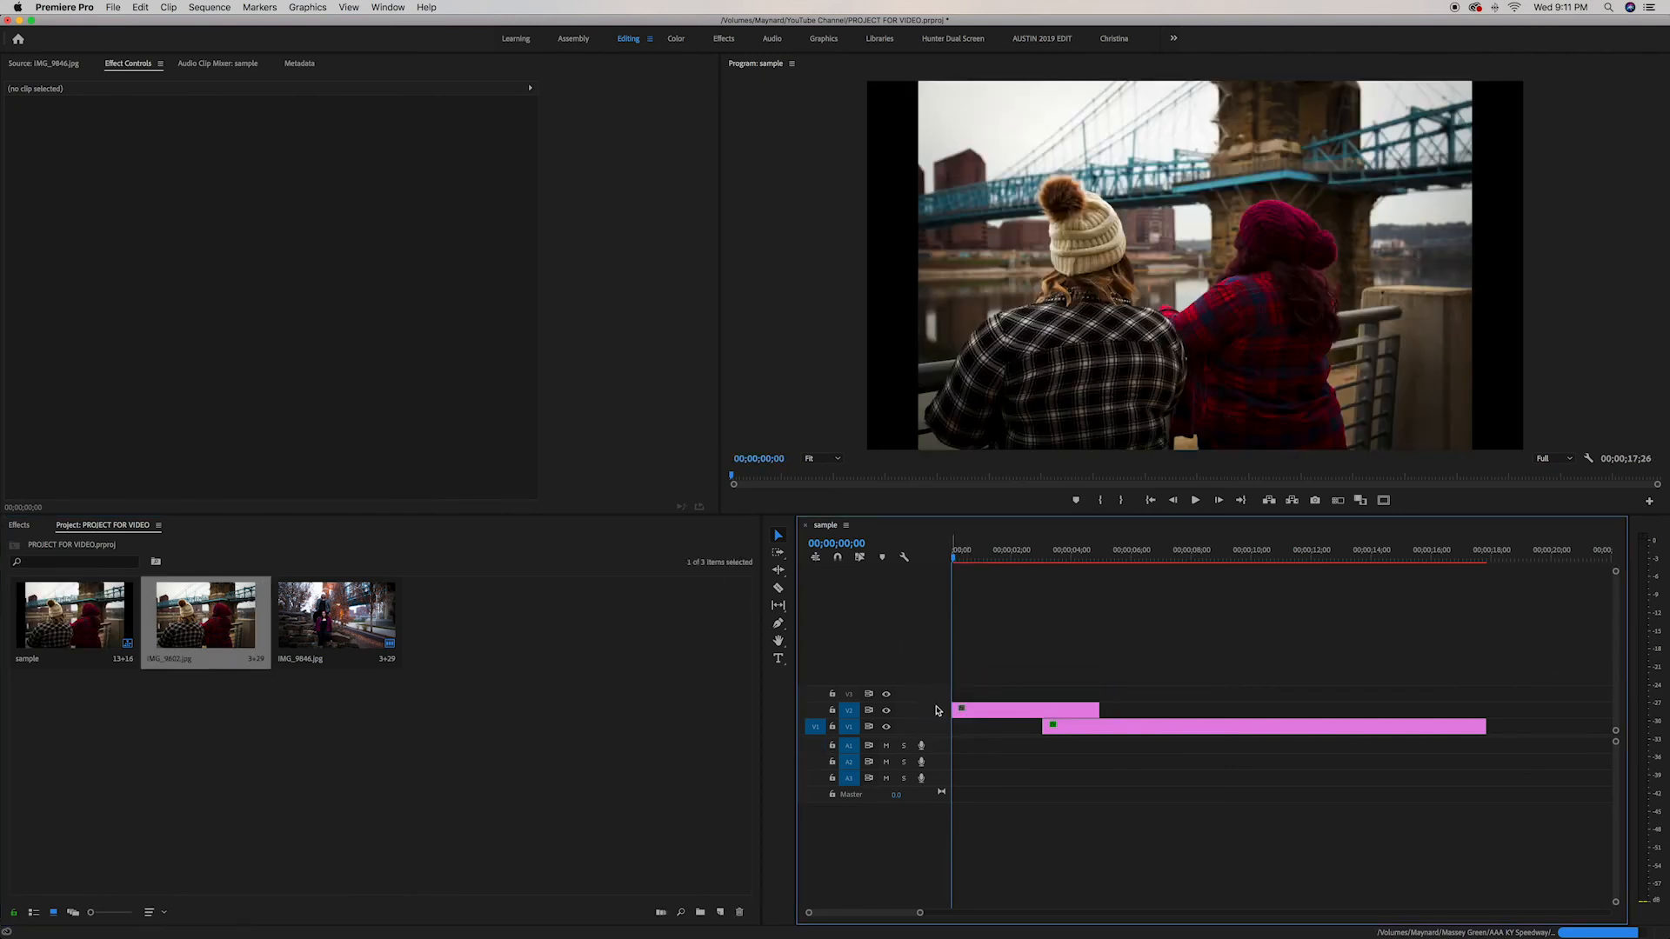
Extend the IMG_9602.jpg clip to end at about 10 seconds
left_click_drag(1100, 710, 1248, 715)
left_click(1221, 723)
left_click(1208, 712)
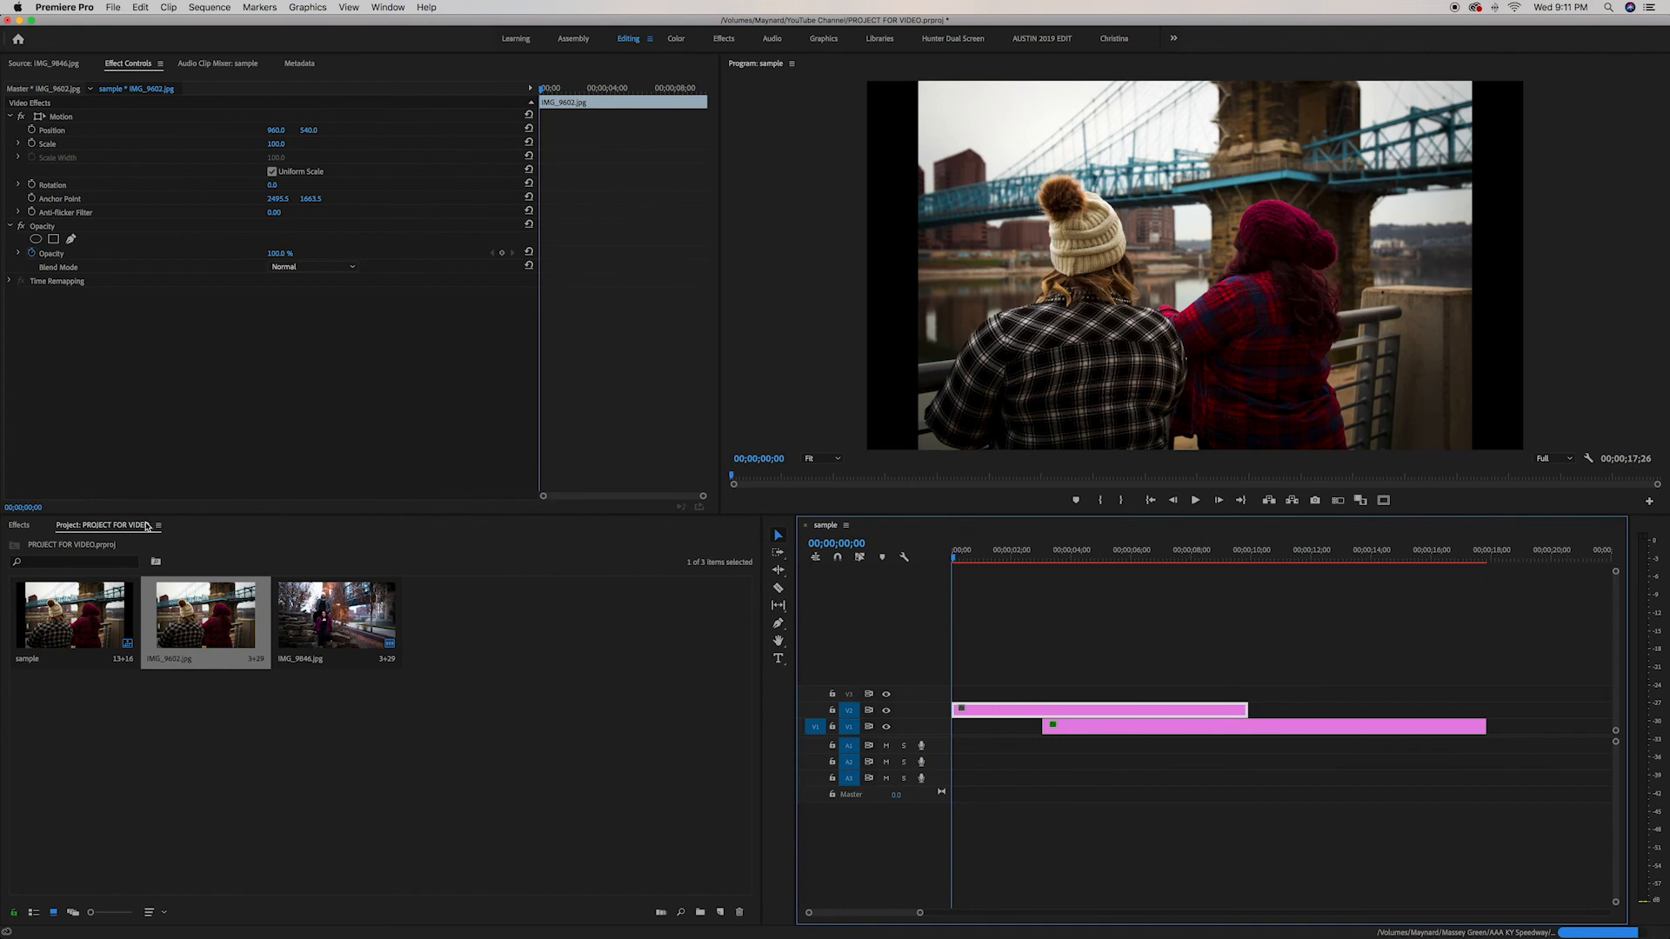
Apply Basic 3D to the IMG_9602.jpg clip and set its Swivel to -30° and Scale to 75
left_click(21, 525)
left_click_drag(68, 638, 1000, 700)
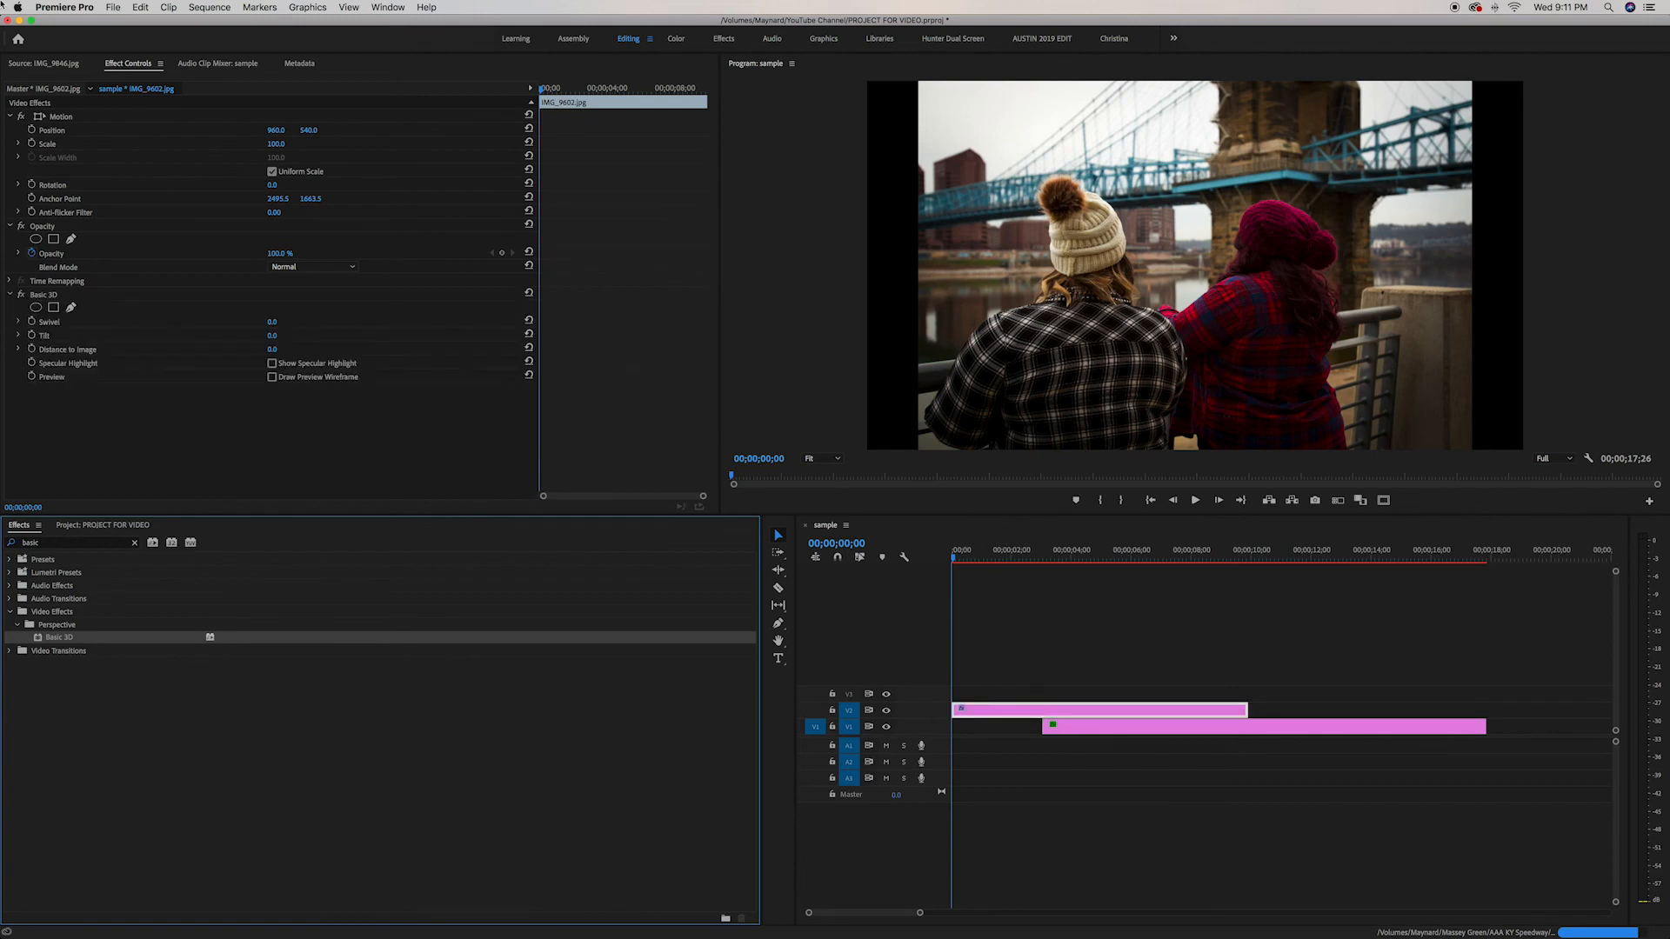
mouse_move(278, 324)
left_mouse_down()
mouse_move(357, 324)
mouse_move(270, 338)
left_mouse_up()
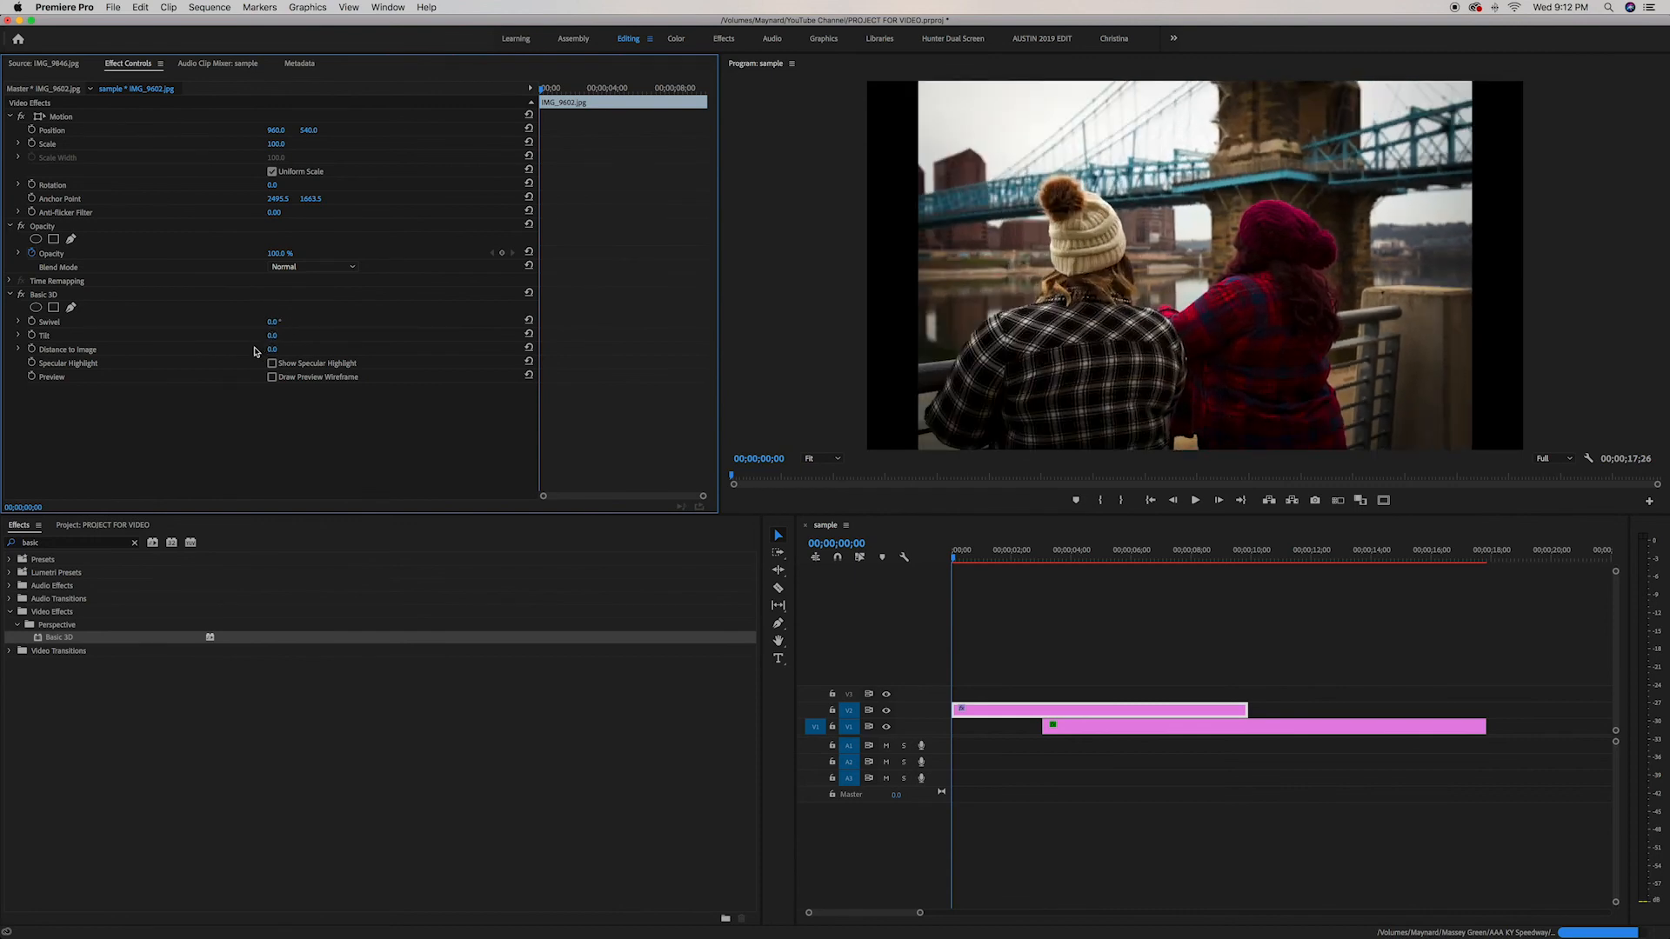
mouse_move(272, 337)
left_mouse_down()
mouse_move(213, 337)
mouse_move(291, 337)
left_mouse_up()
left_click_drag(274, 351, 330, 344)
left_click_drag(275, 322, 254, 322)
left_click_drag(275, 144, 259, 143)
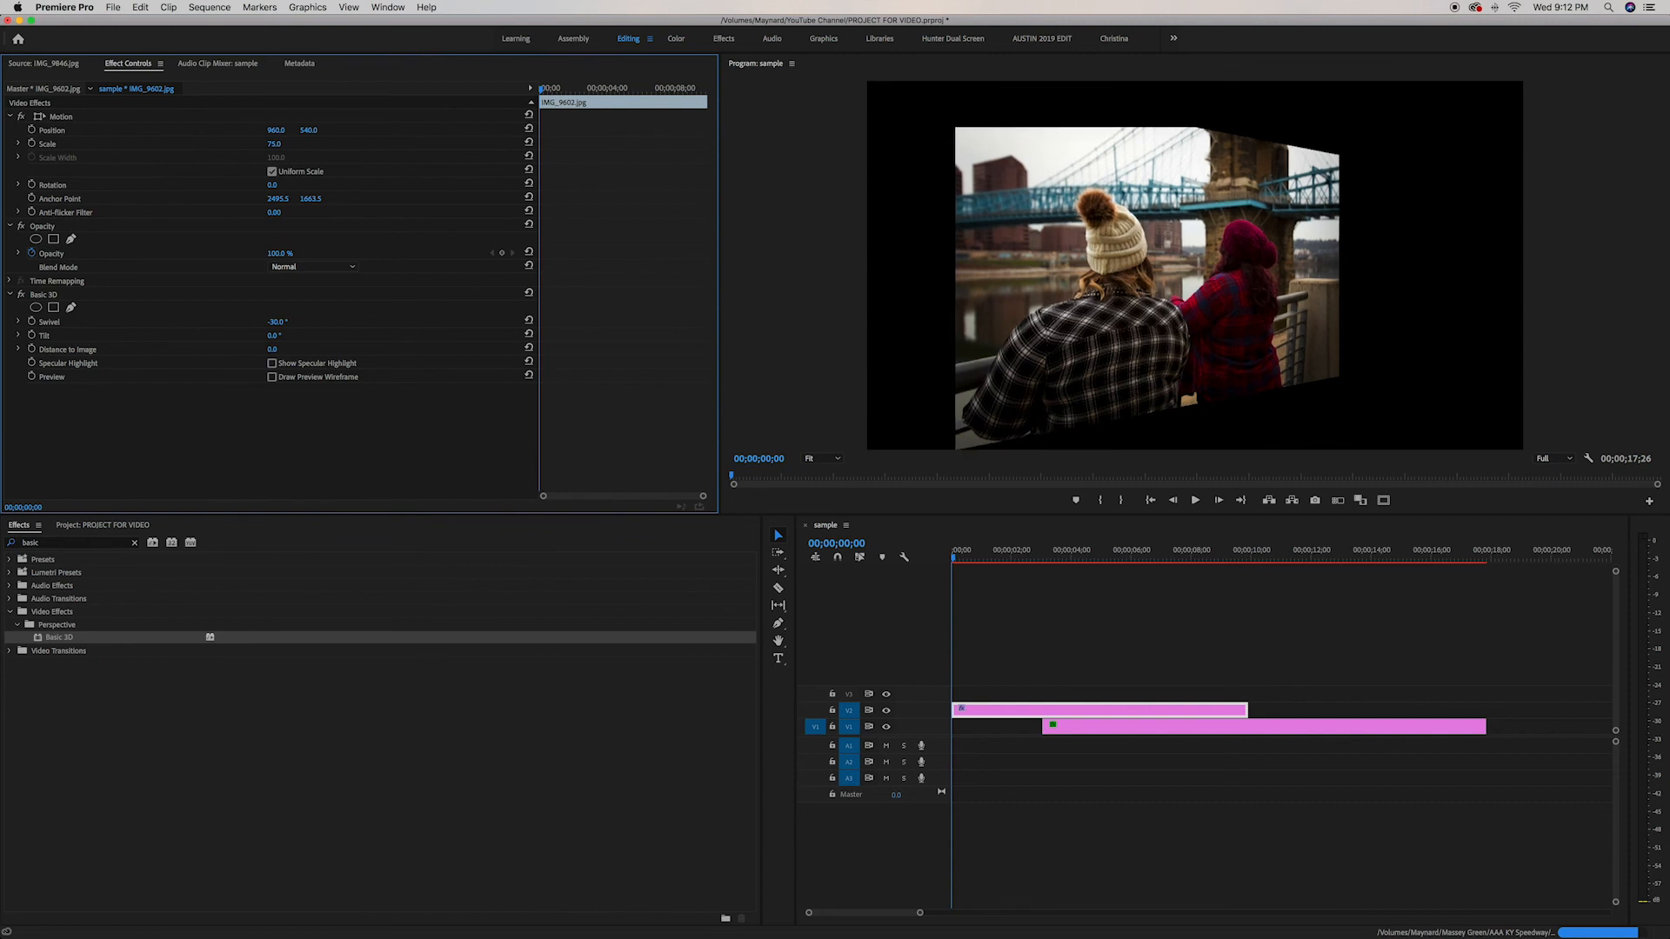
Enable keyframing for Position, Scale and Swivel, and set the starting Position to 694, 498
left_click(32, 130)
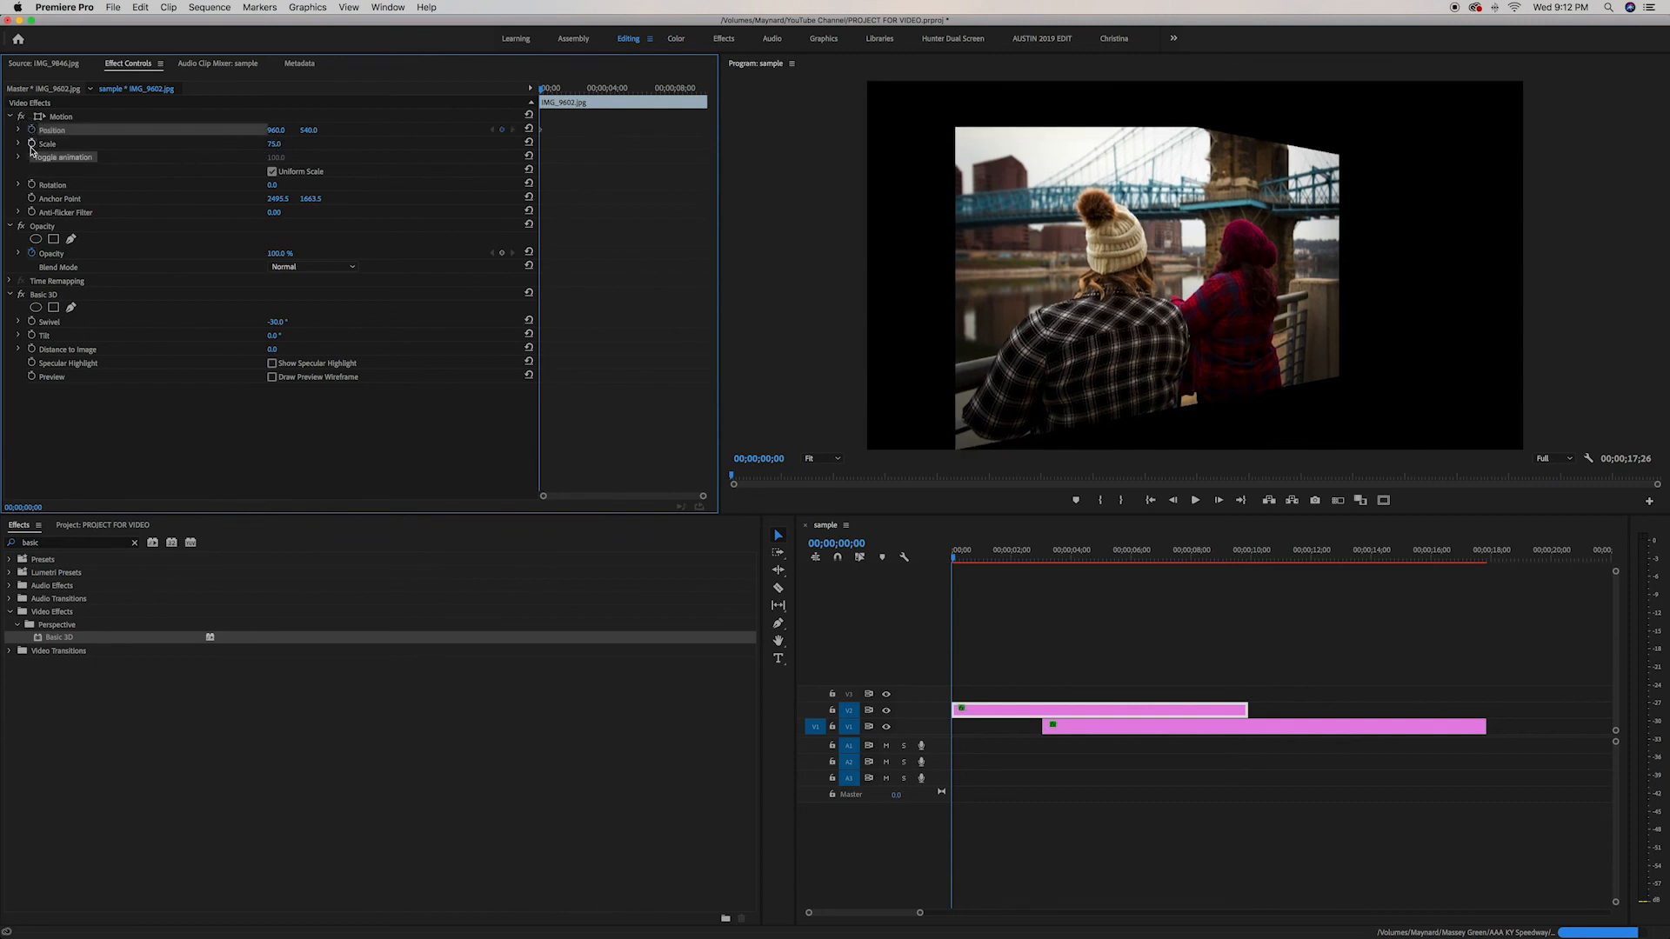
left_click(31, 144)
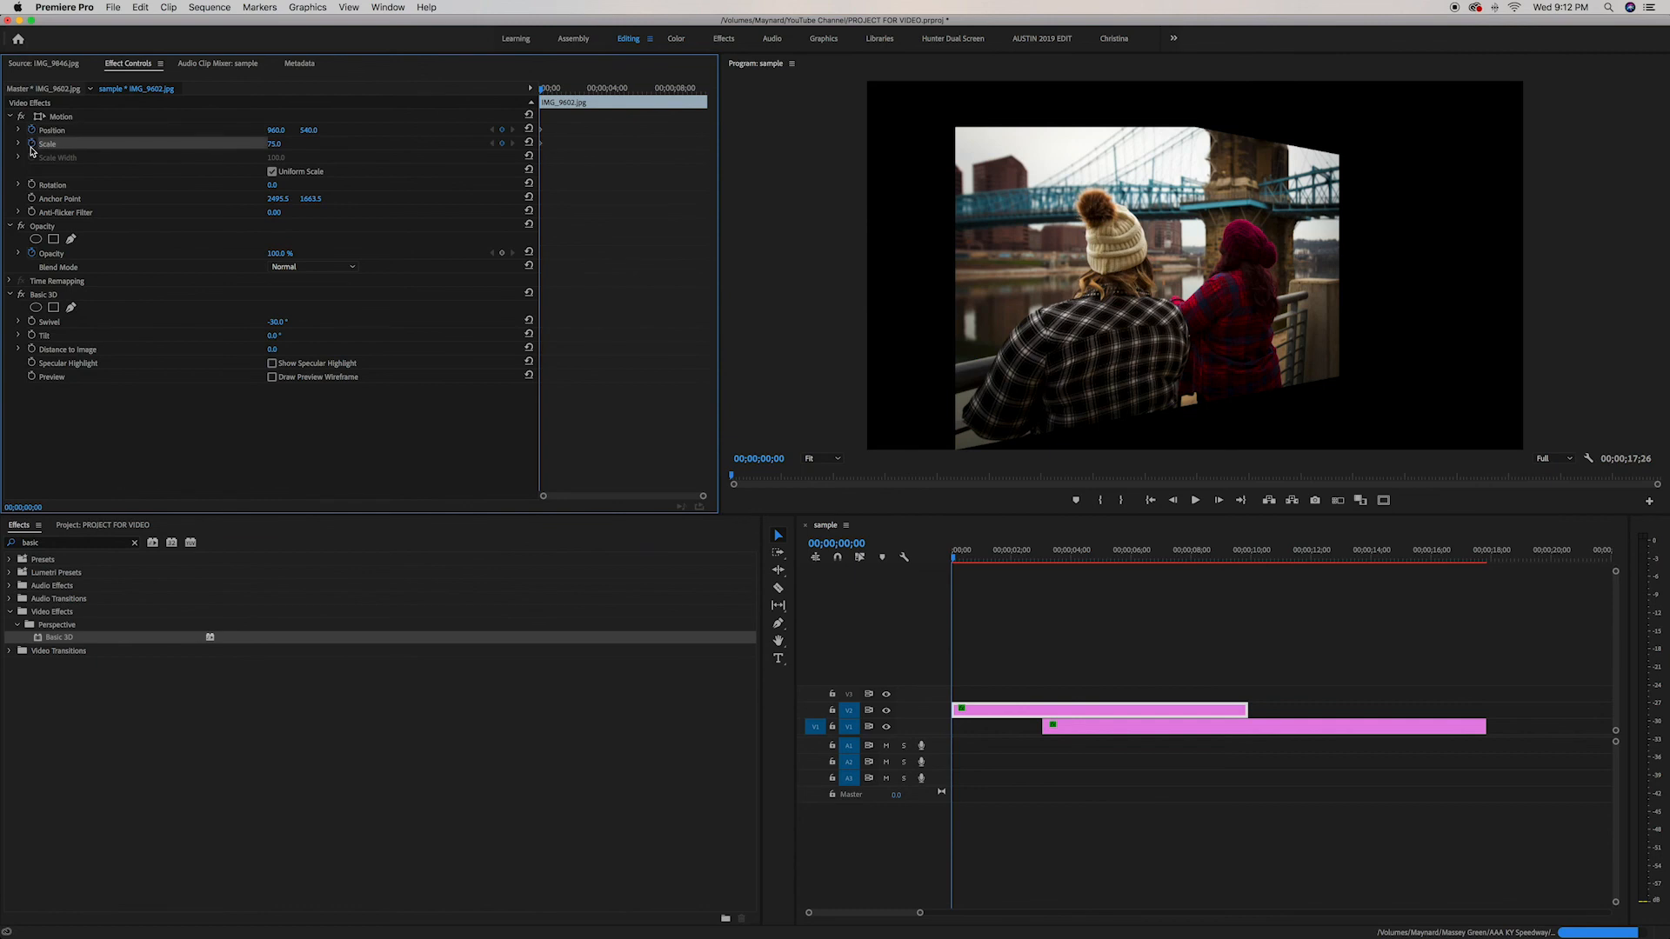
left_click(32, 322)
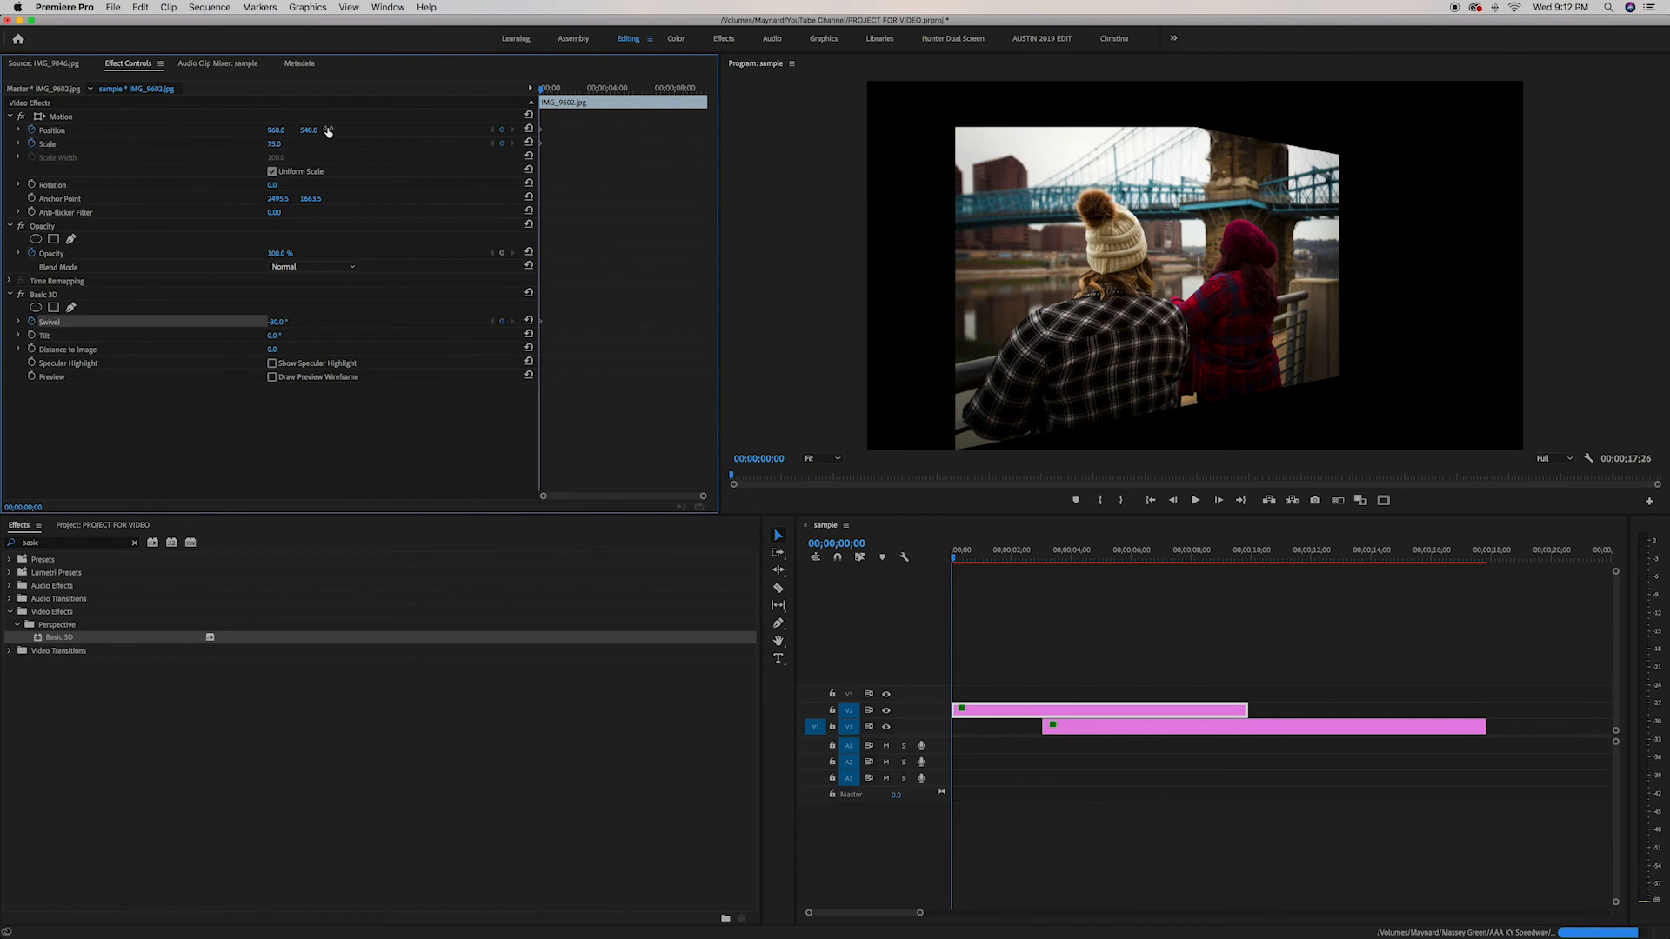
left_click_drag(308, 130, 67, 130)
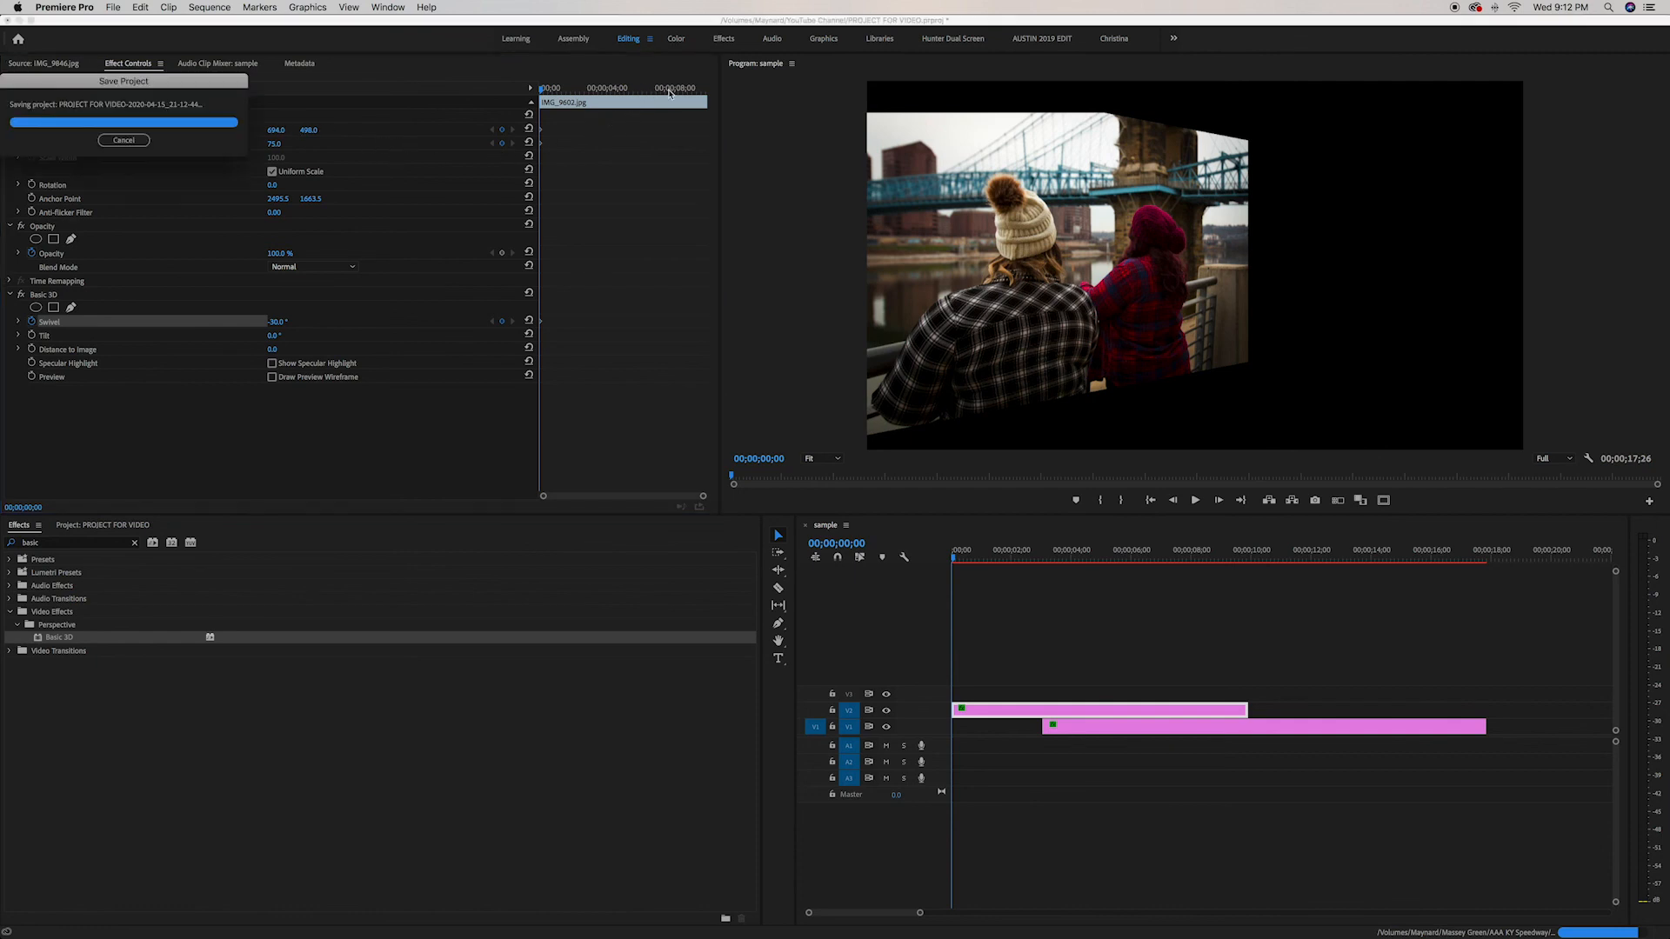
At about 6;20, turn off track V1's output and set the Scale keyframe to 95
left_click_drag(679, 88, 654, 87)
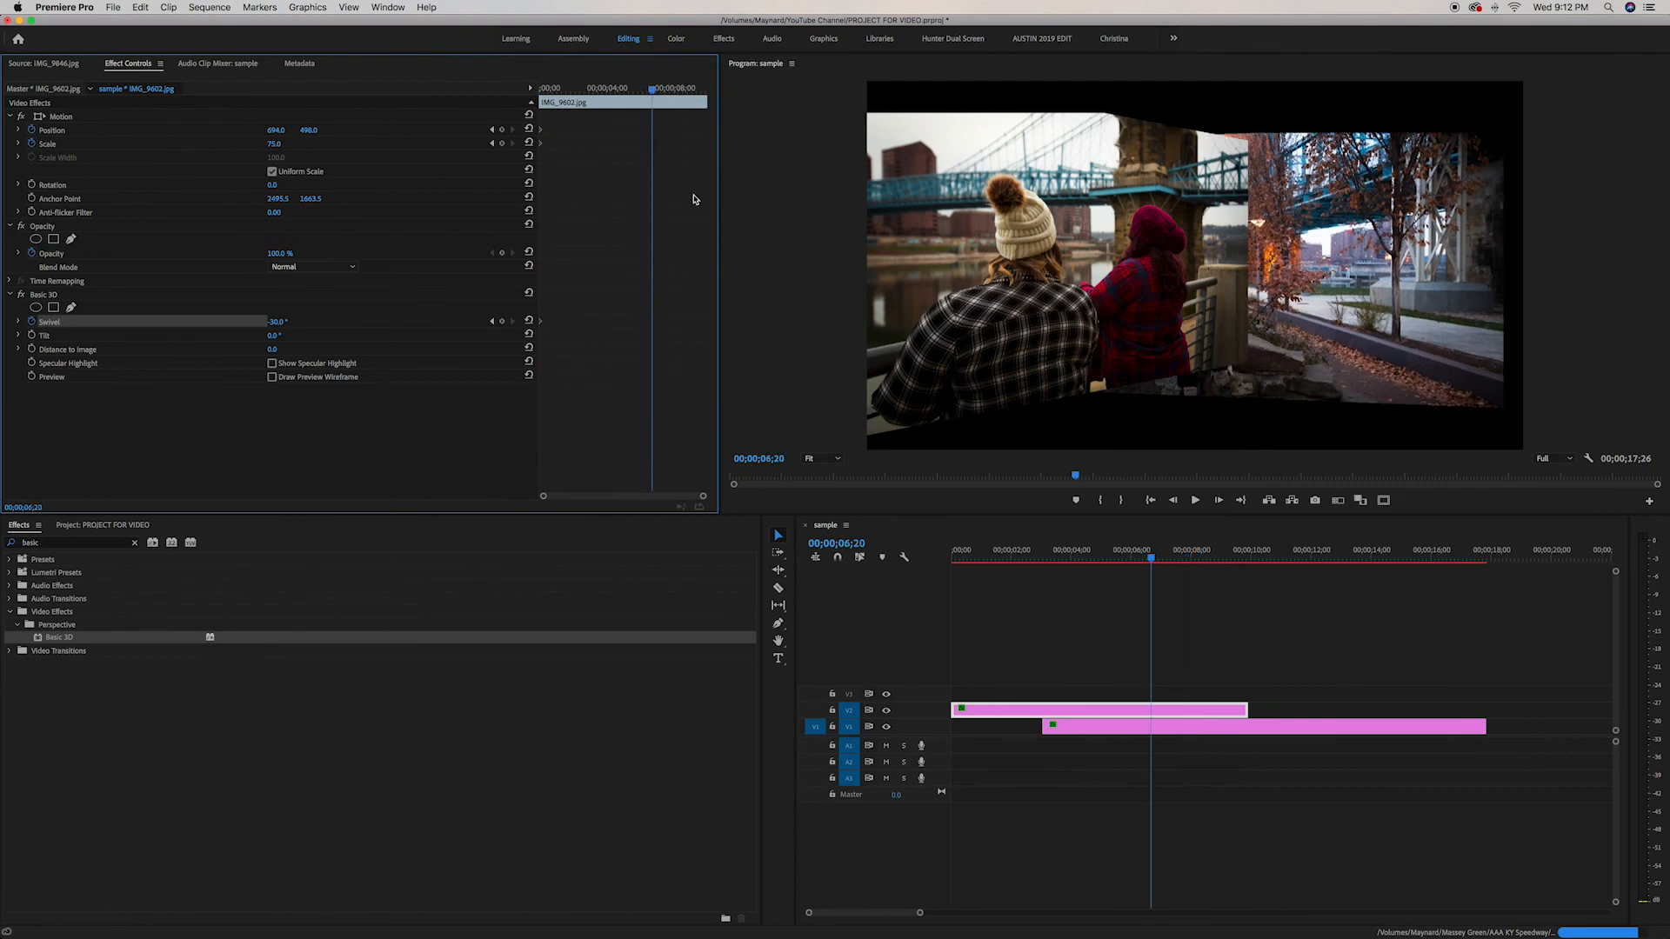
left_click(888, 726)
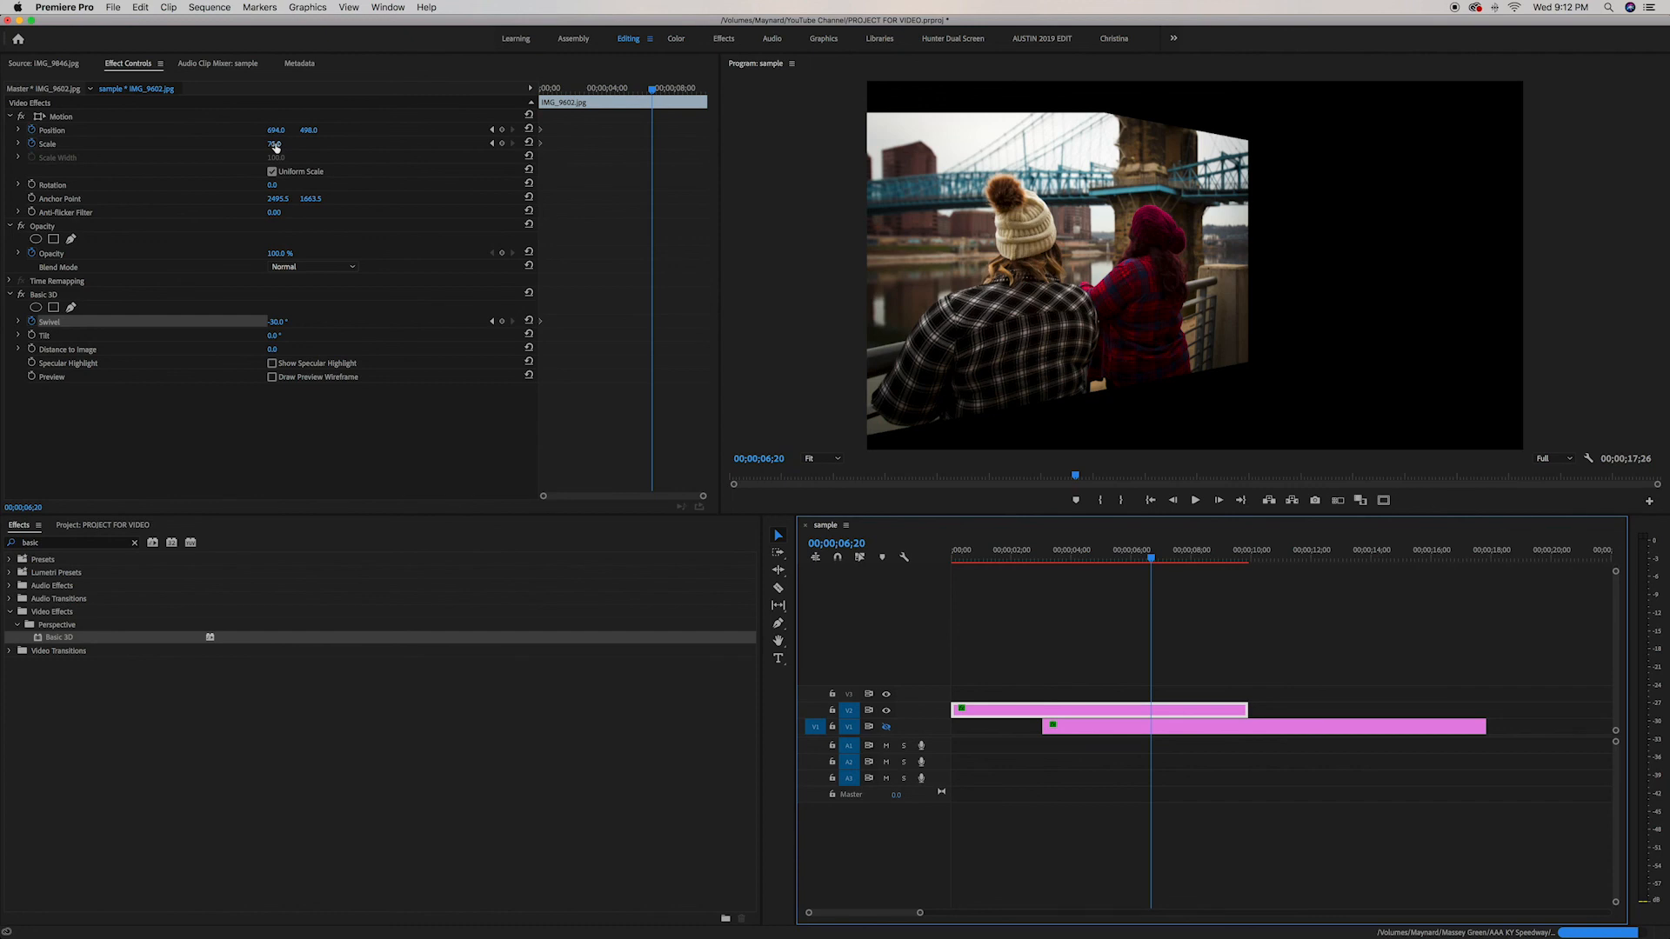
left_click_drag(275, 146, 977, 131)
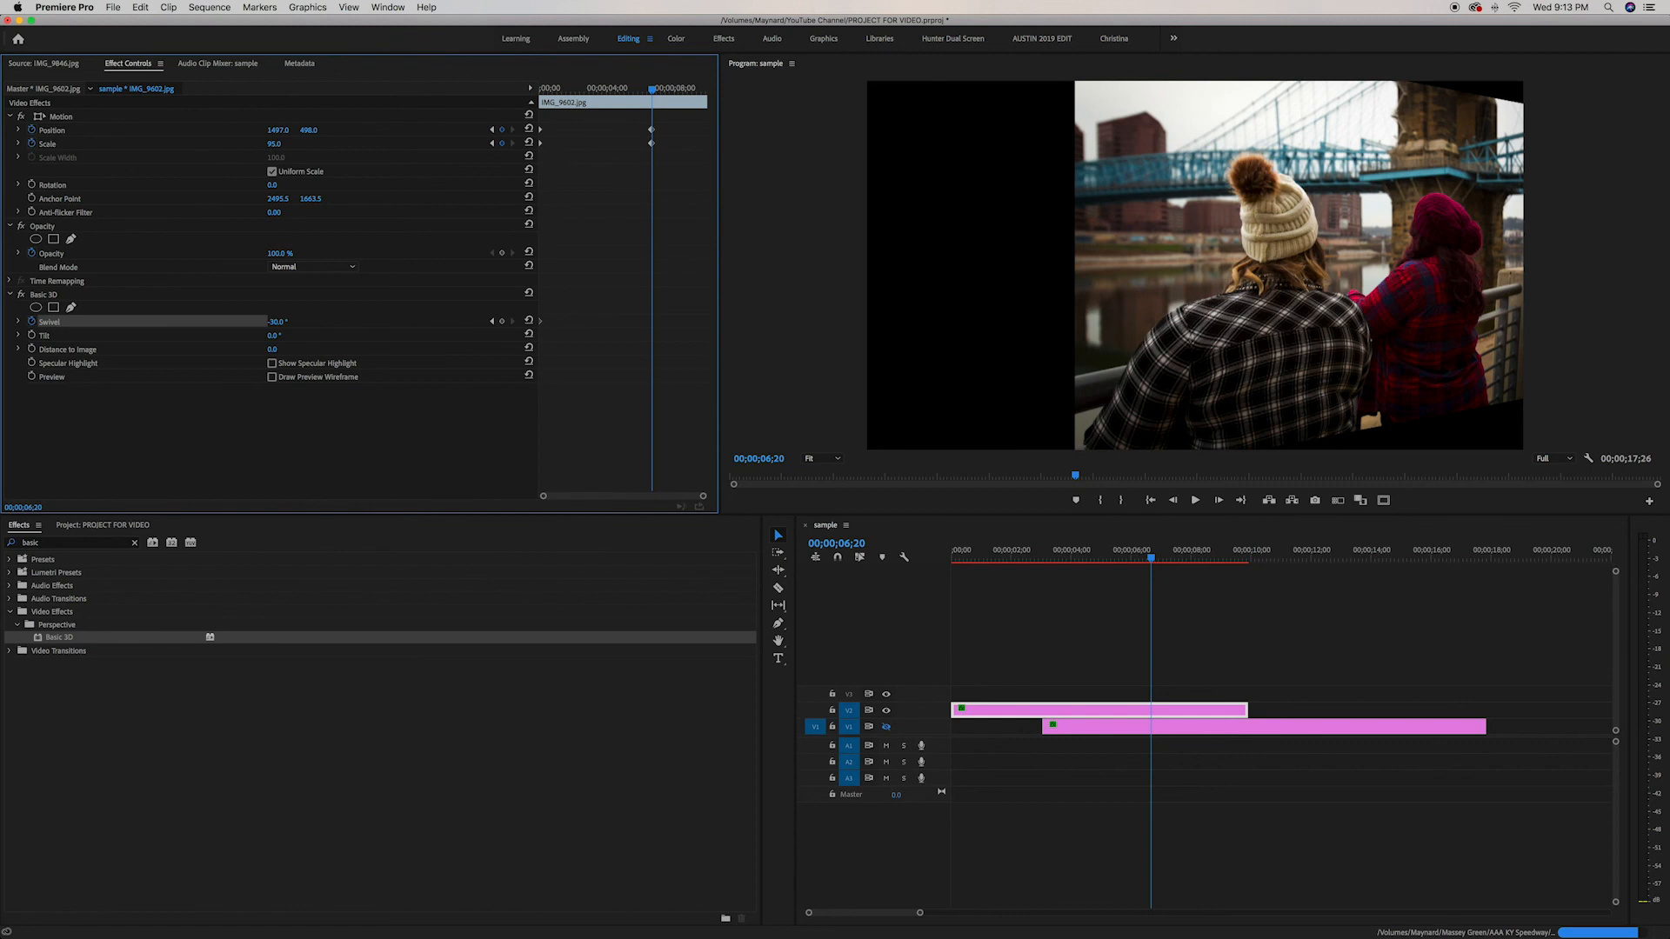
At the 6;20 keyframe, set Swivel to 0° and Position X to 2767 to slide the image off screen
left_click(289, 321)
left_click(337, 314)
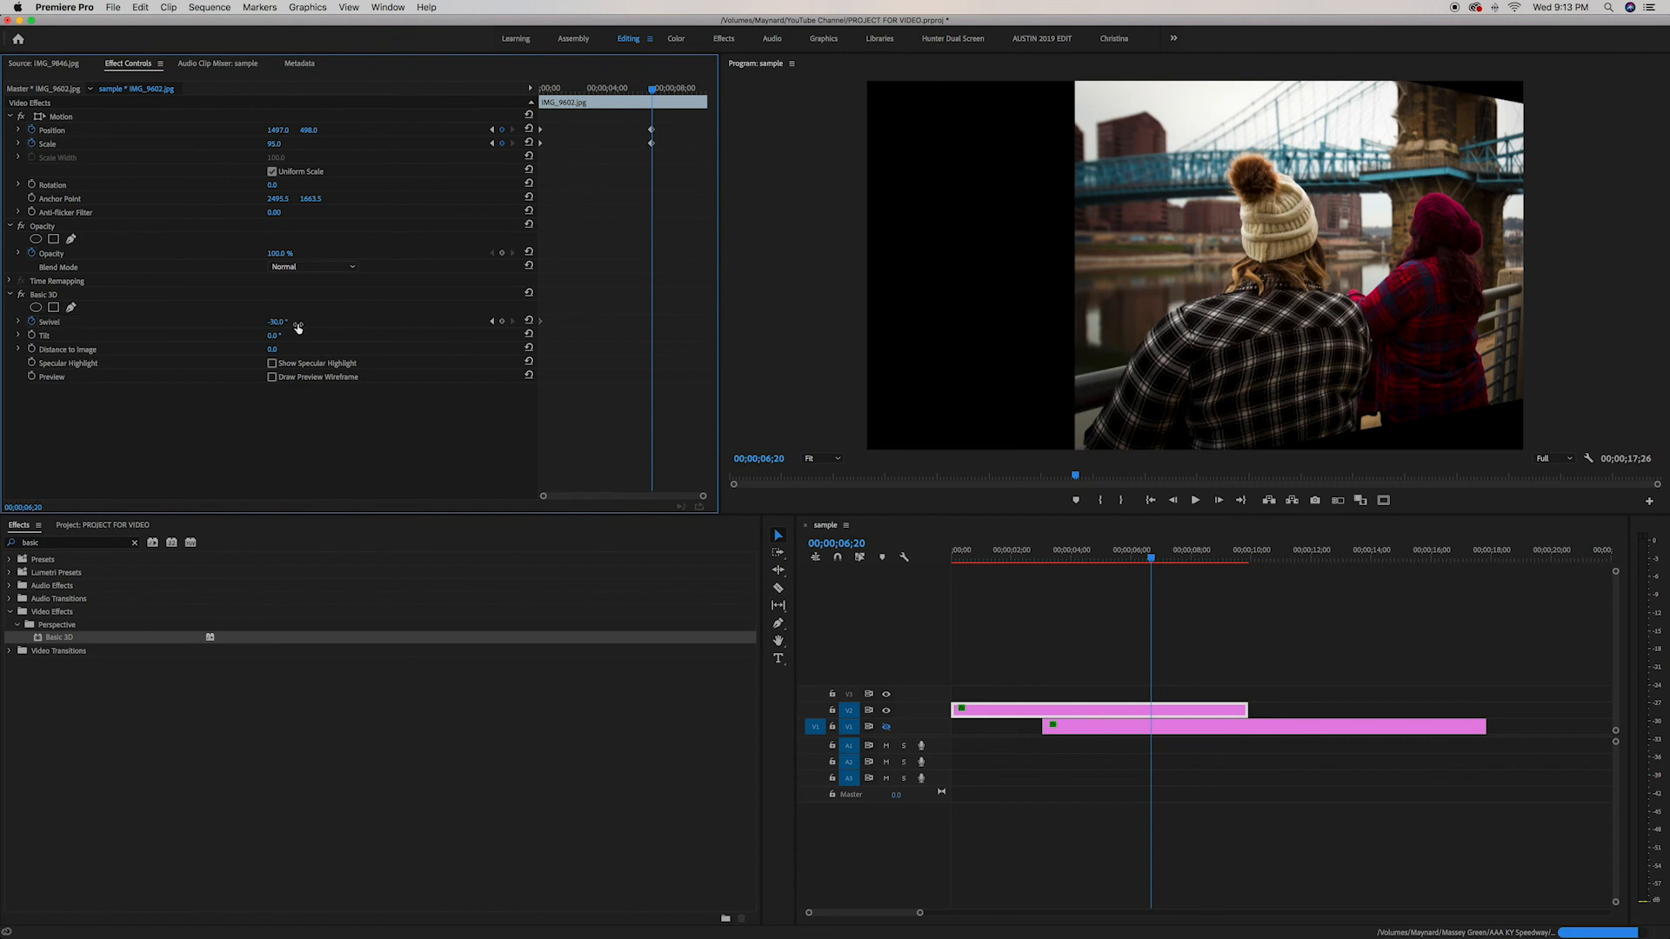
left_click_drag(280, 323, 308, 301)
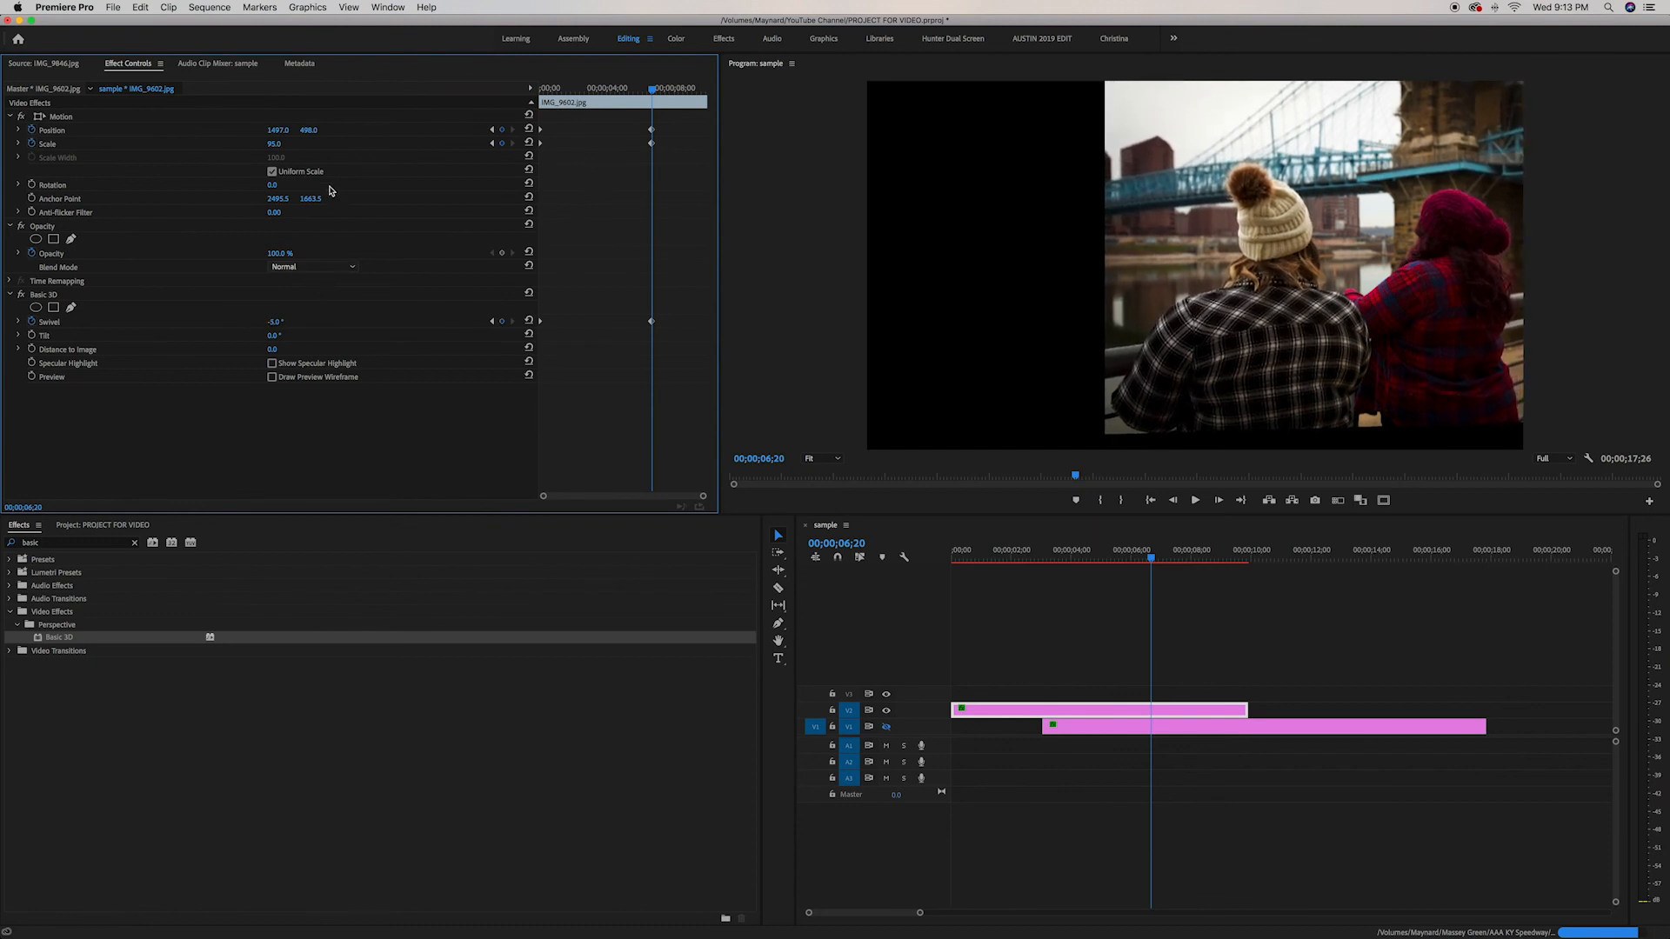
left_click_drag(283, 133, 1357, 133)
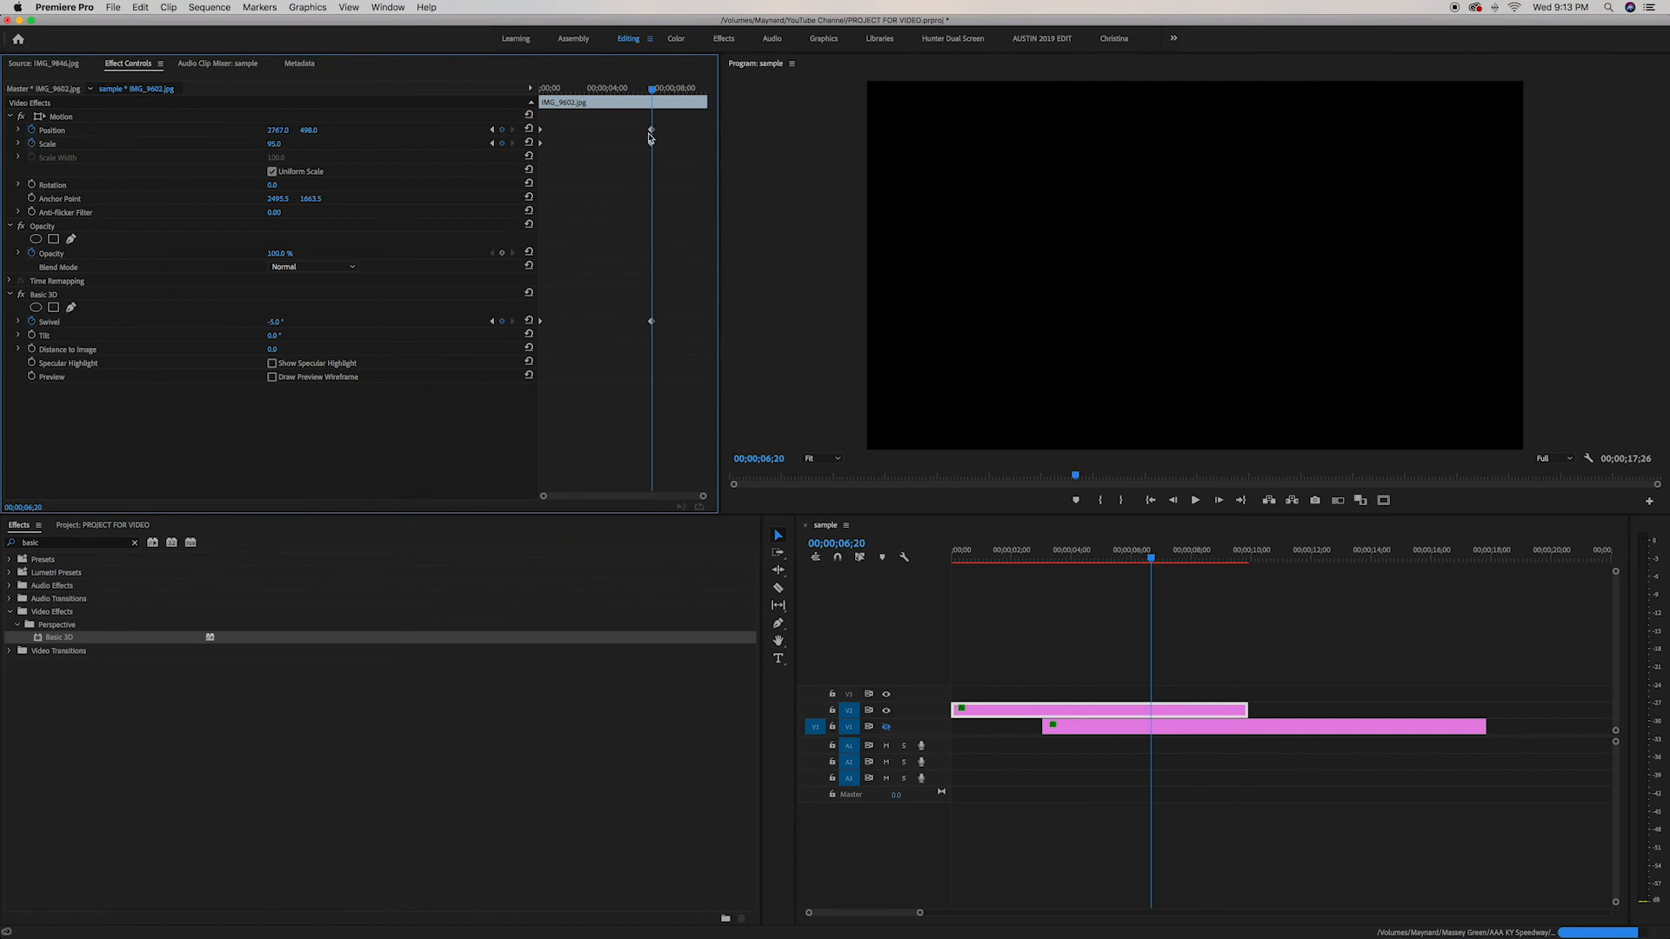
Select the ending keyframes and set their temporal interpolation to Ease In
left_click_drag(645, 124, 715, 335)
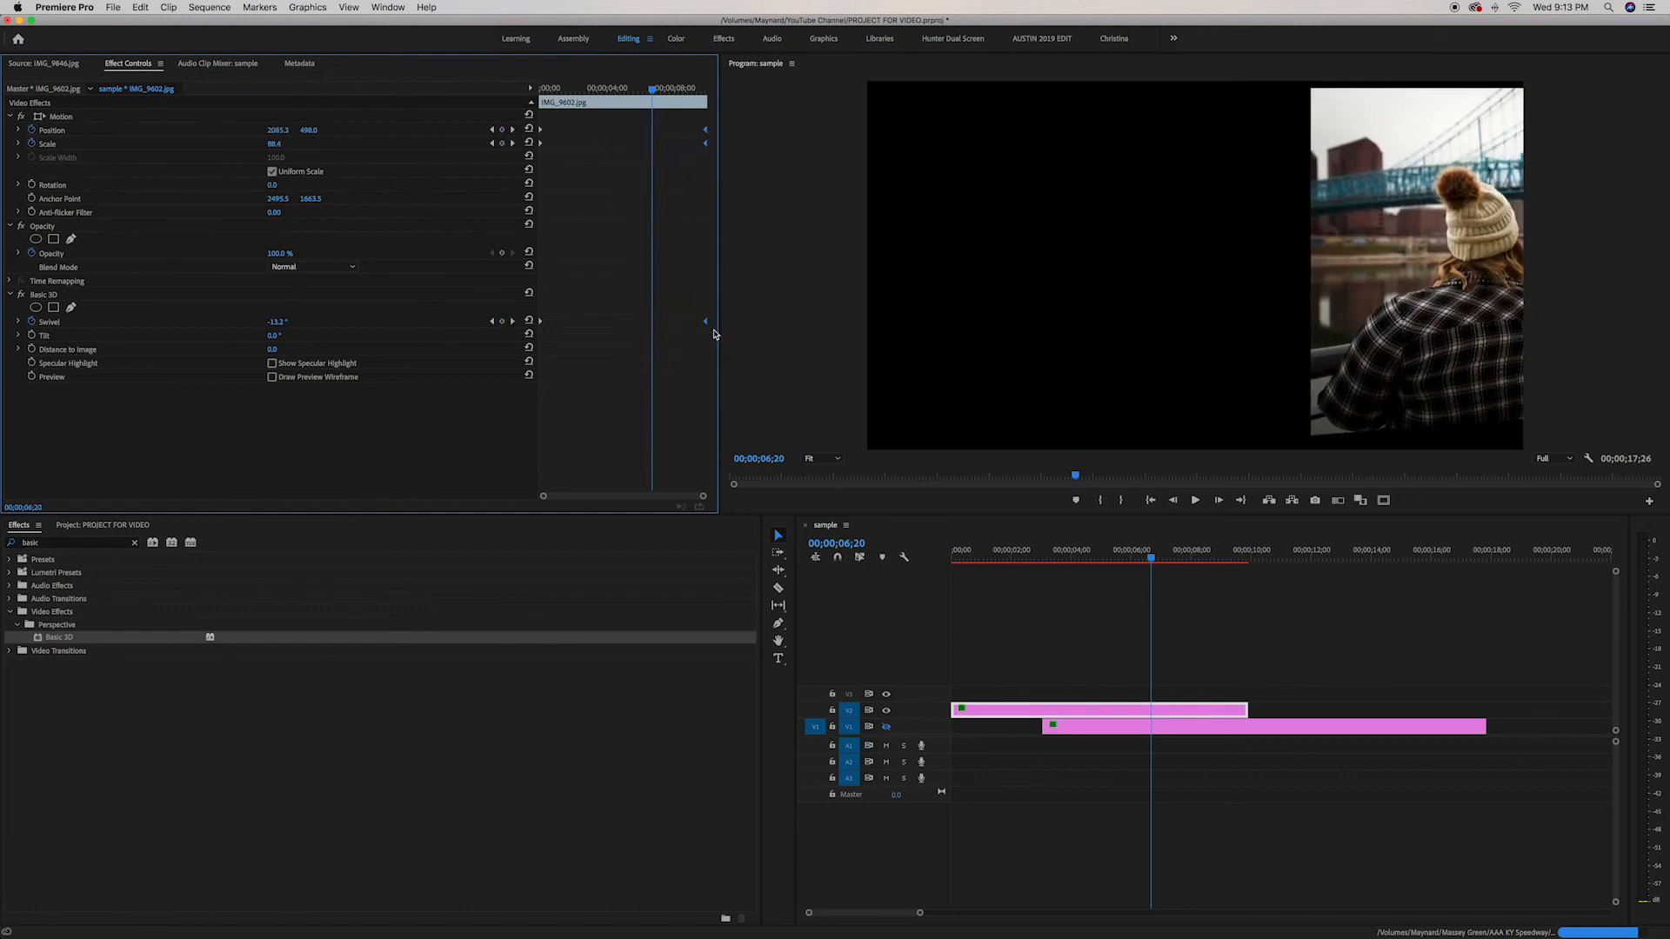
right_click(706, 323)
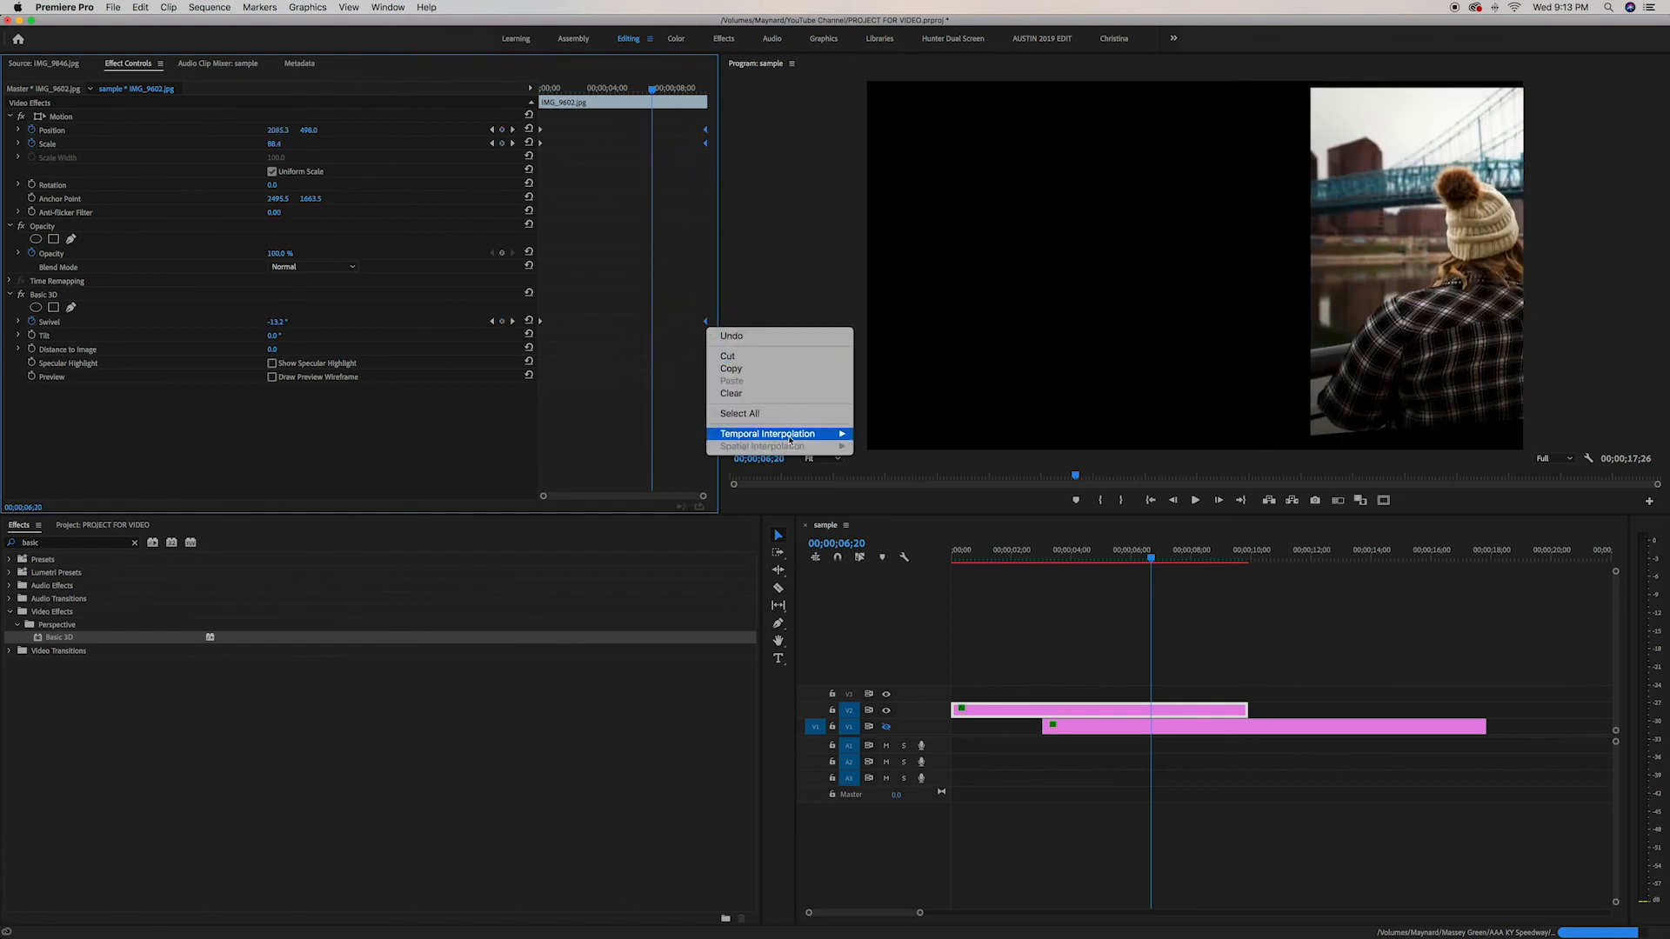
mouse_move(831, 435)
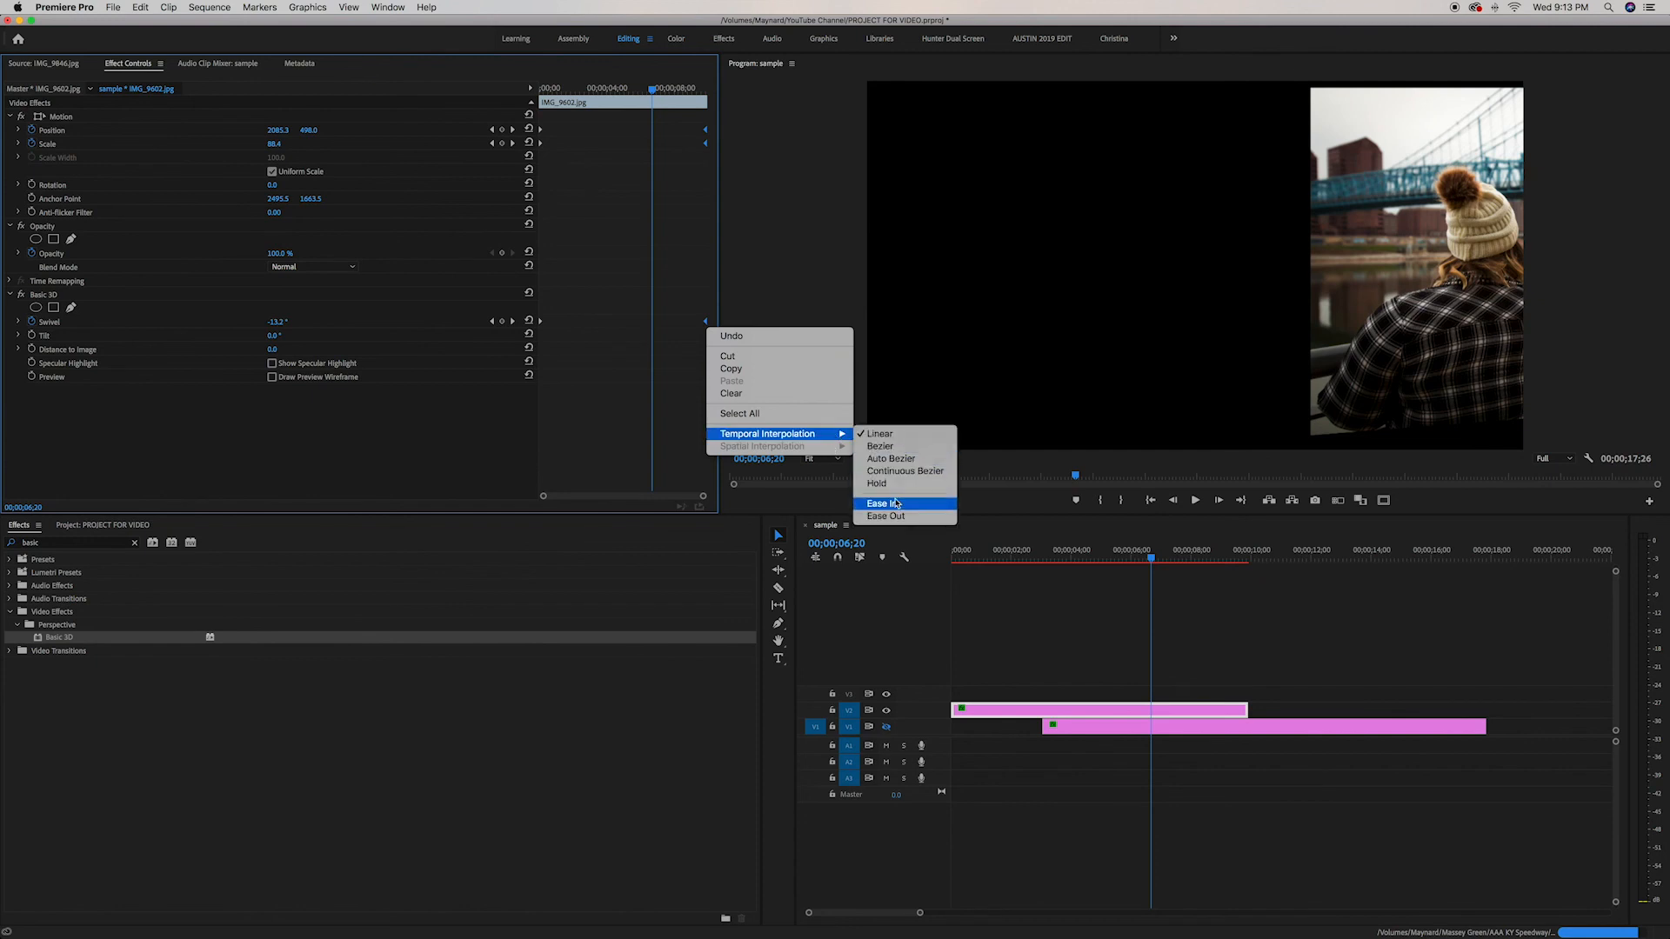
left_click(893, 505)
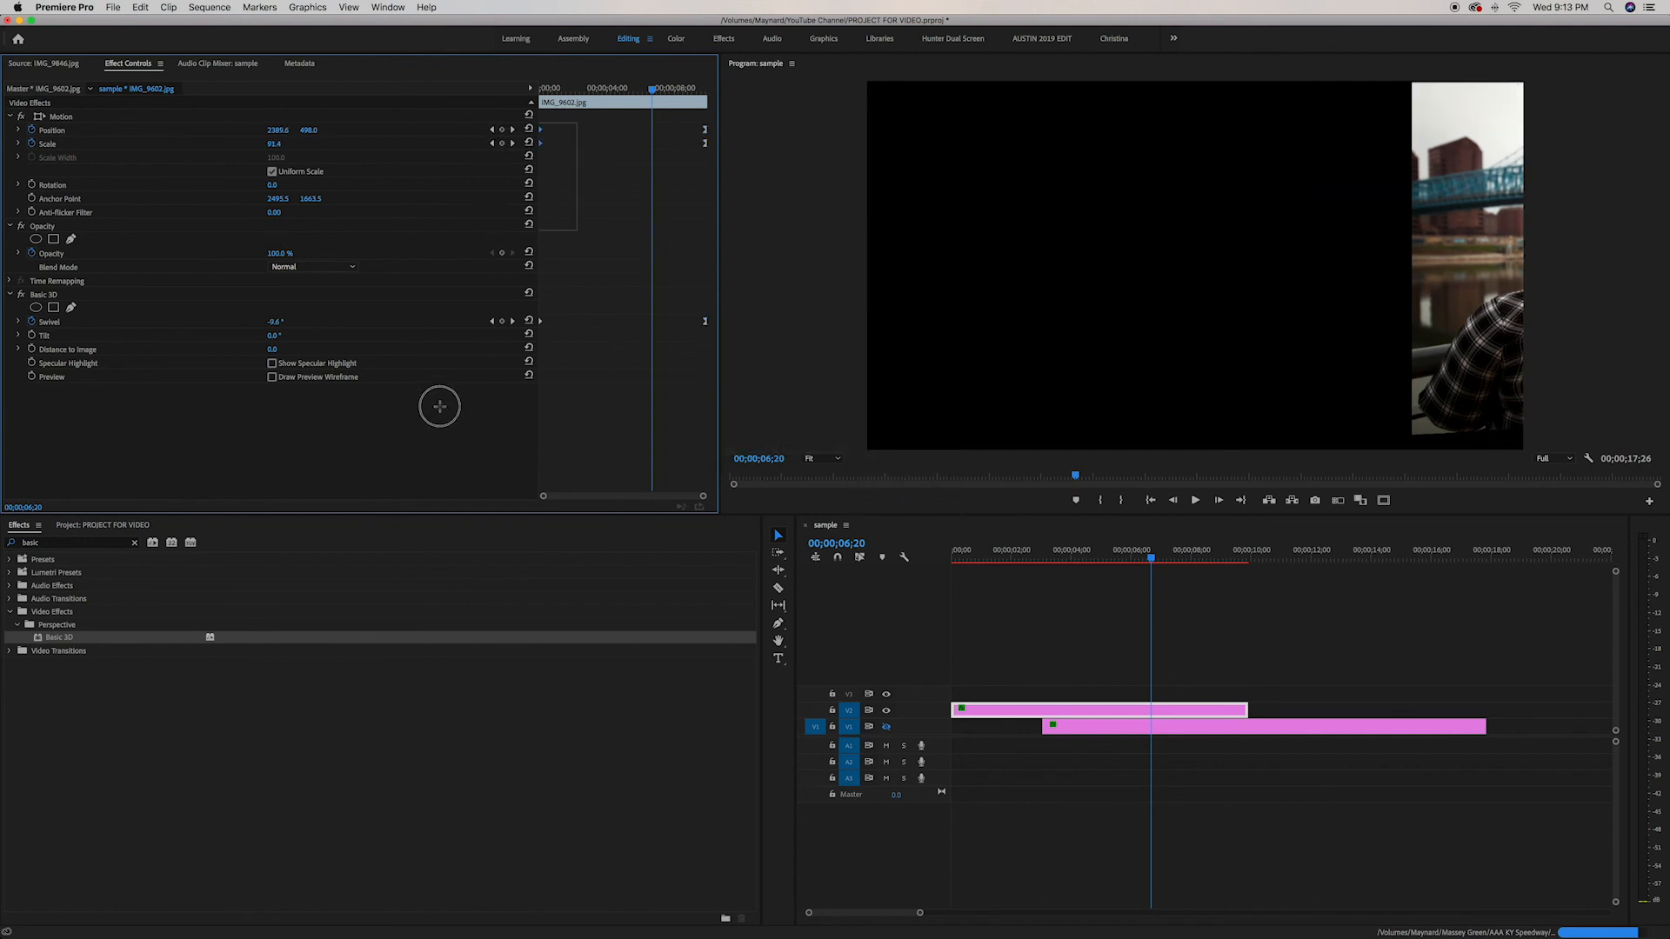
Set the starting keyframes' temporal interpolation to Ease Out
right_click(540, 322)
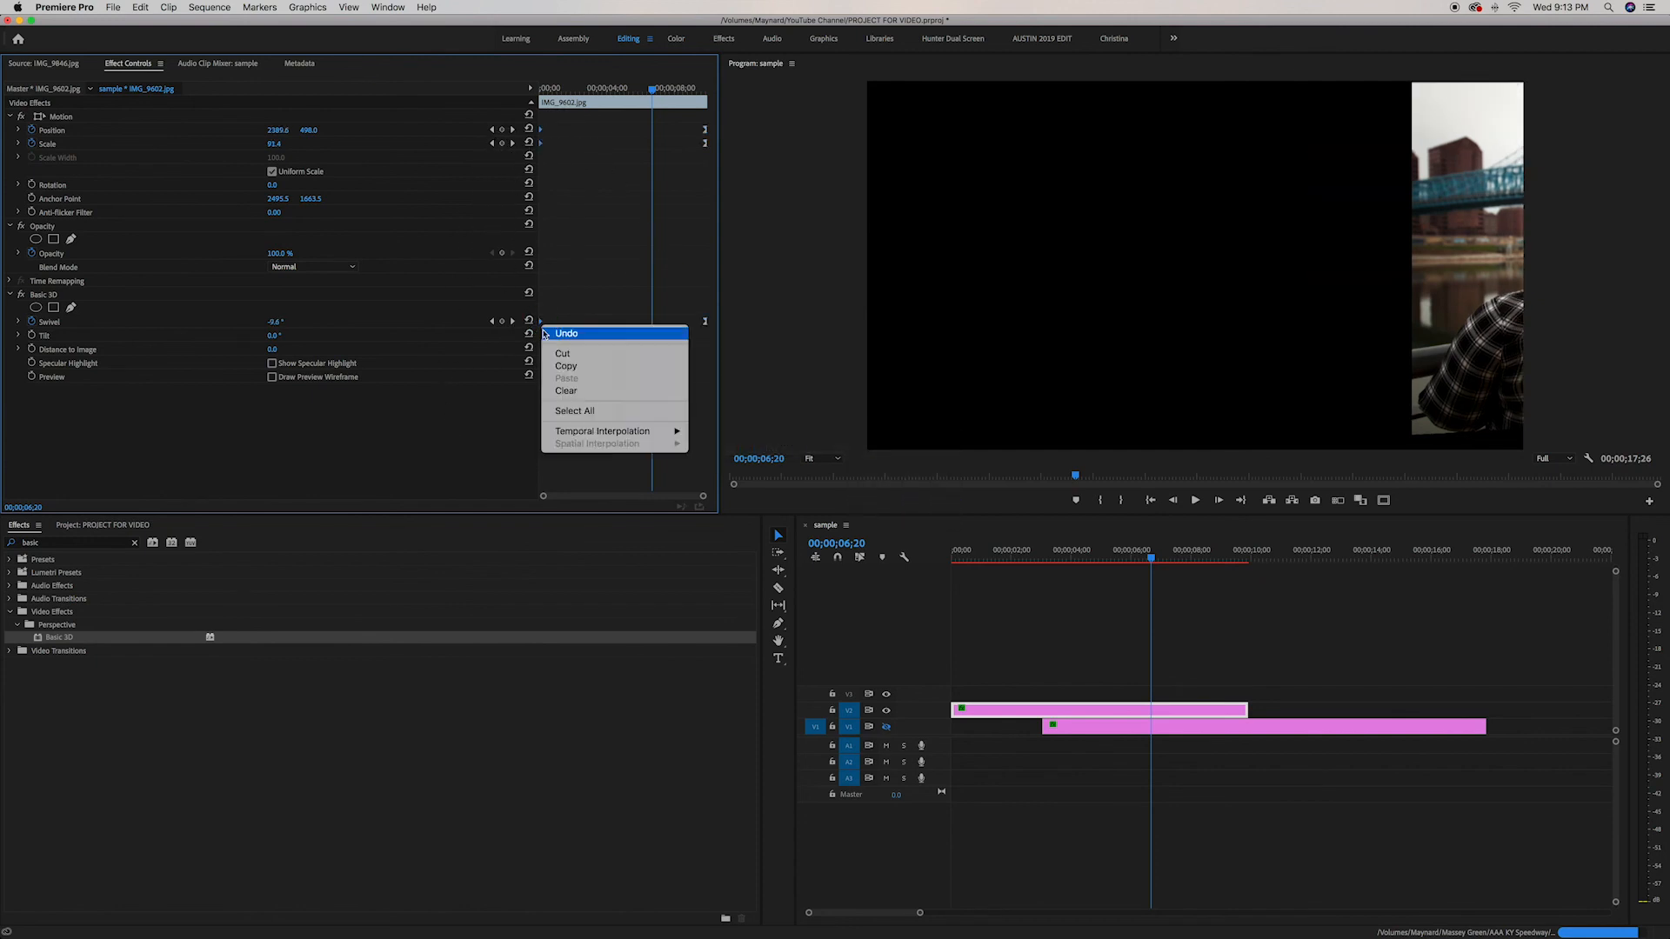
mouse_move(661, 432)
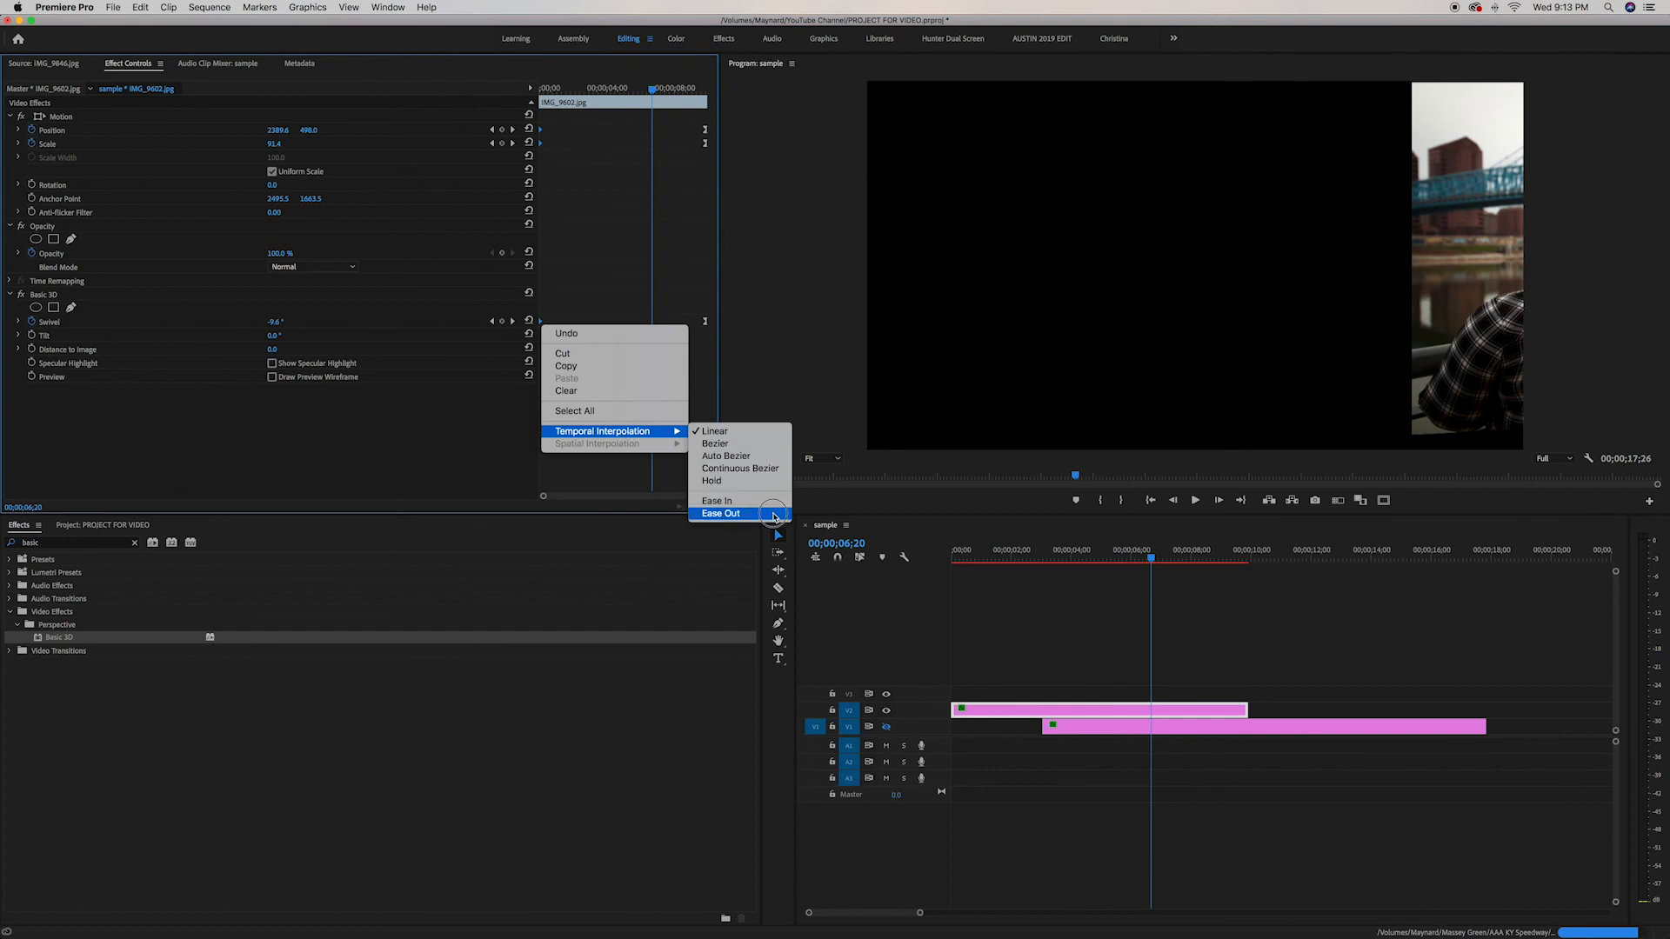
left_click(766, 513)
Return the playhead to the start, deselect the clip and play back the animation
left_click(1009, 555)
left_click_drag(1004, 557, 950, 565)
left_click(1112, 637)
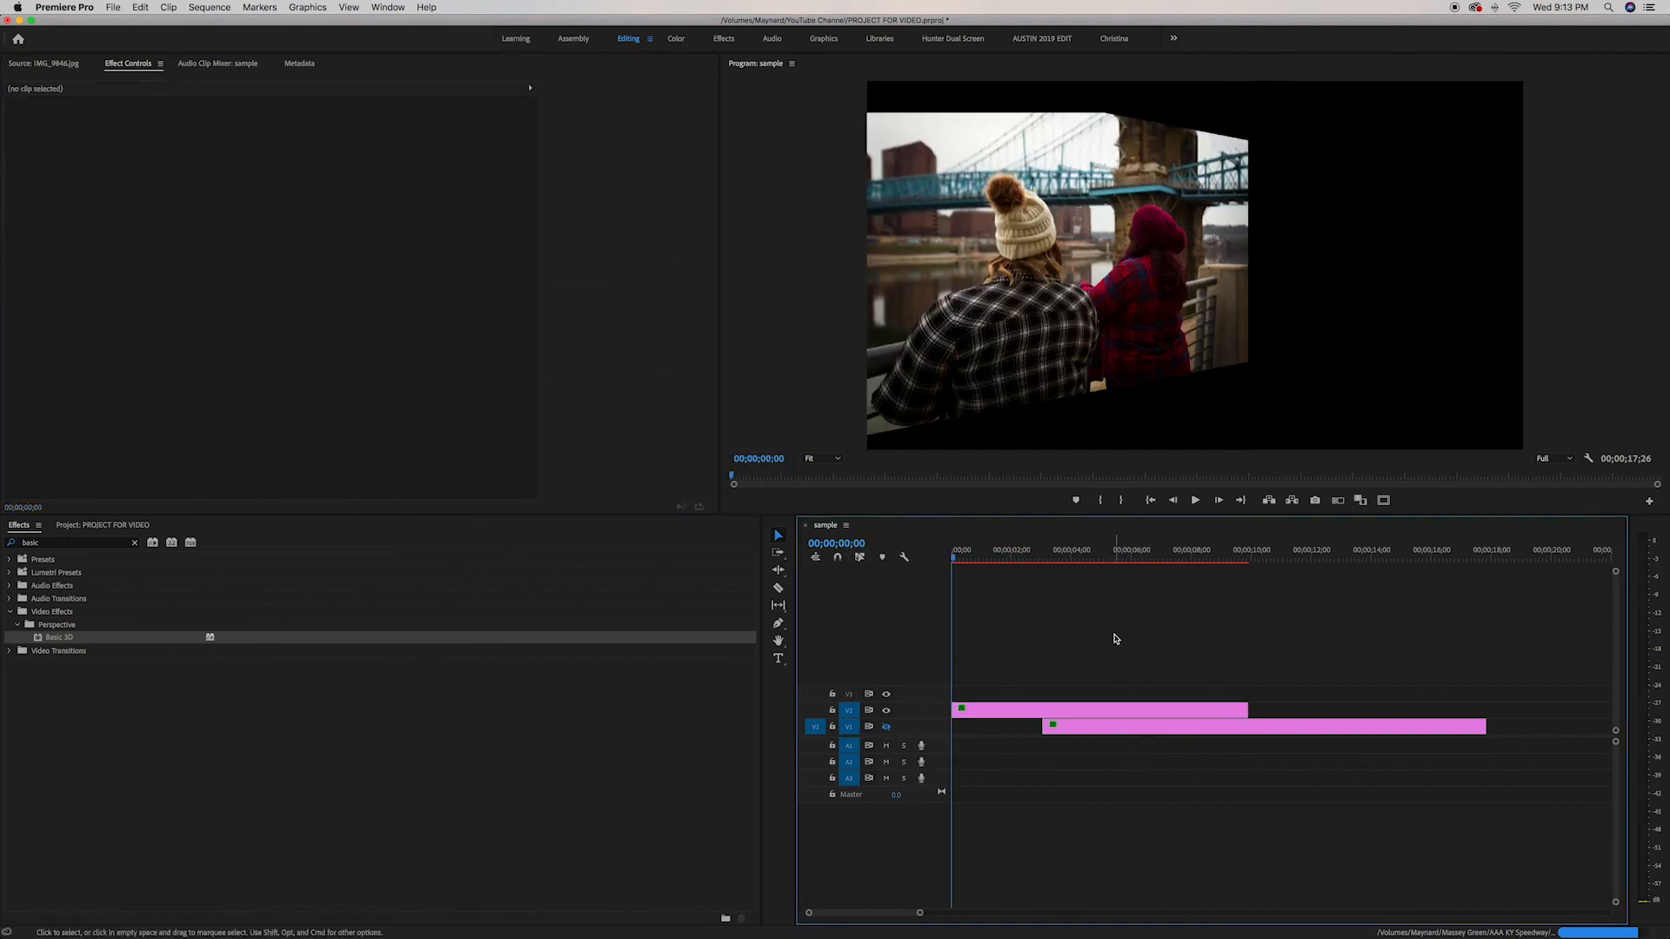
key("space")
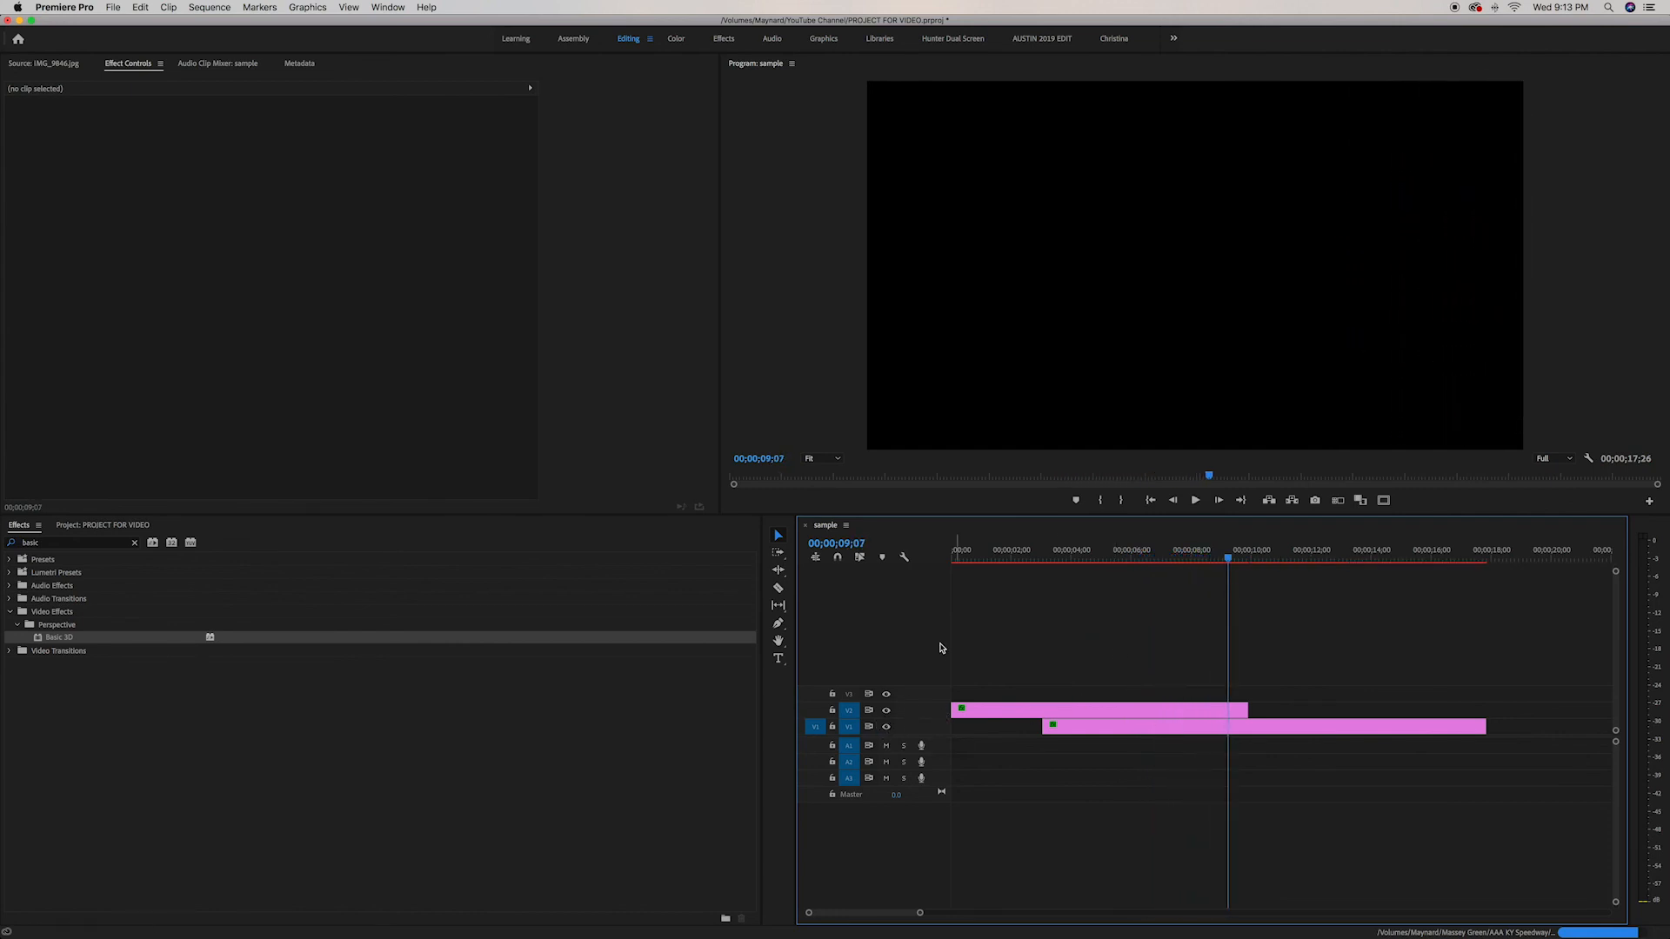
Turn track V1's output back on and preview the sequence from the beginning
left_click(888, 726)
key("Home")
key("space")
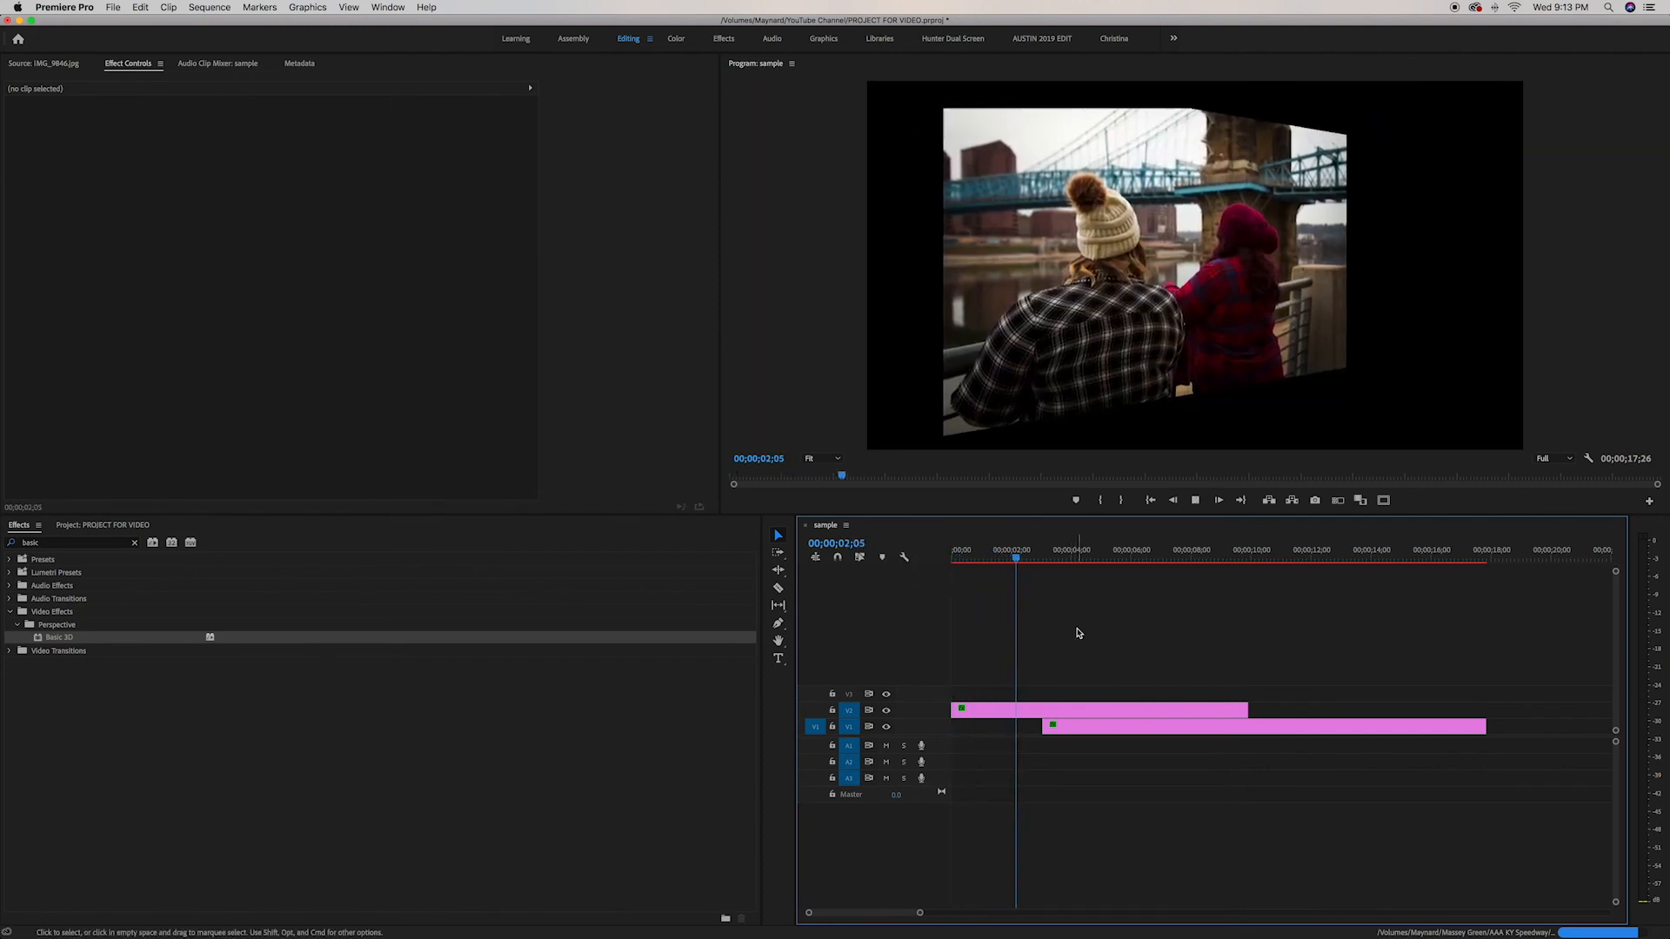
key("space")
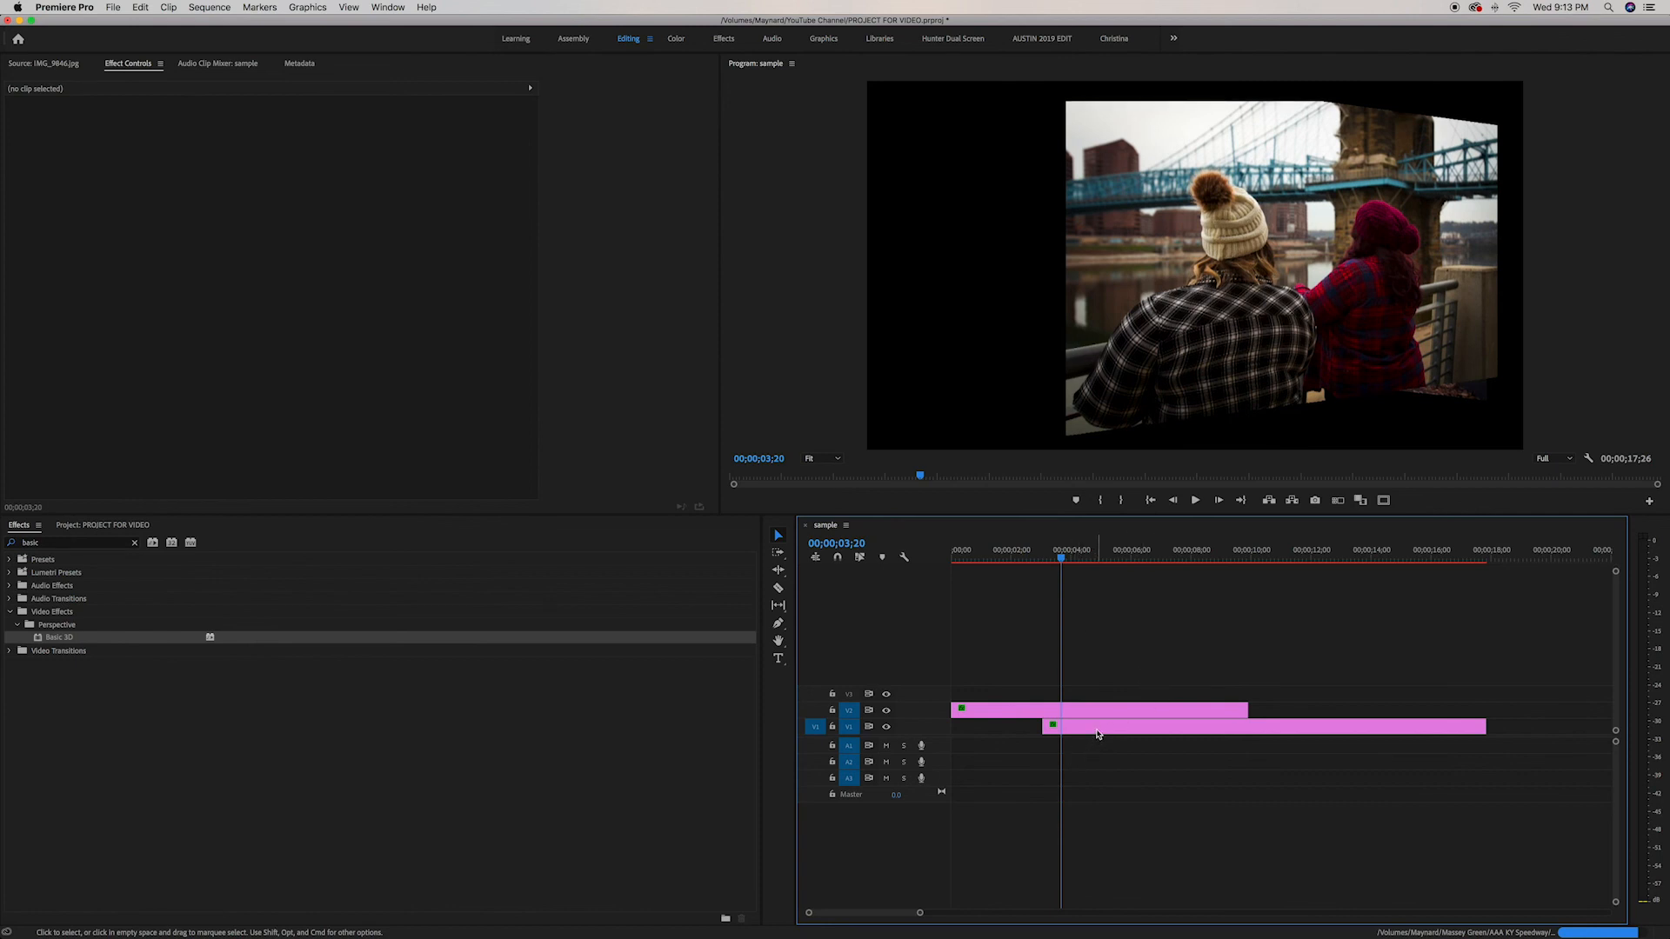
Move the lower clip on track V1 slightly later and step the playhead back
left_click_drag(1098, 735, 1115, 736)
key("shift+Left")
key("shift+Left")
key("shift+Left")
key("shift+Left")
key("shift+Left")
key("shift+Left")
key("shift+Left")
key("shift+Left")
key("shift+Left")
key("shift+Left")
key("shift+Left")
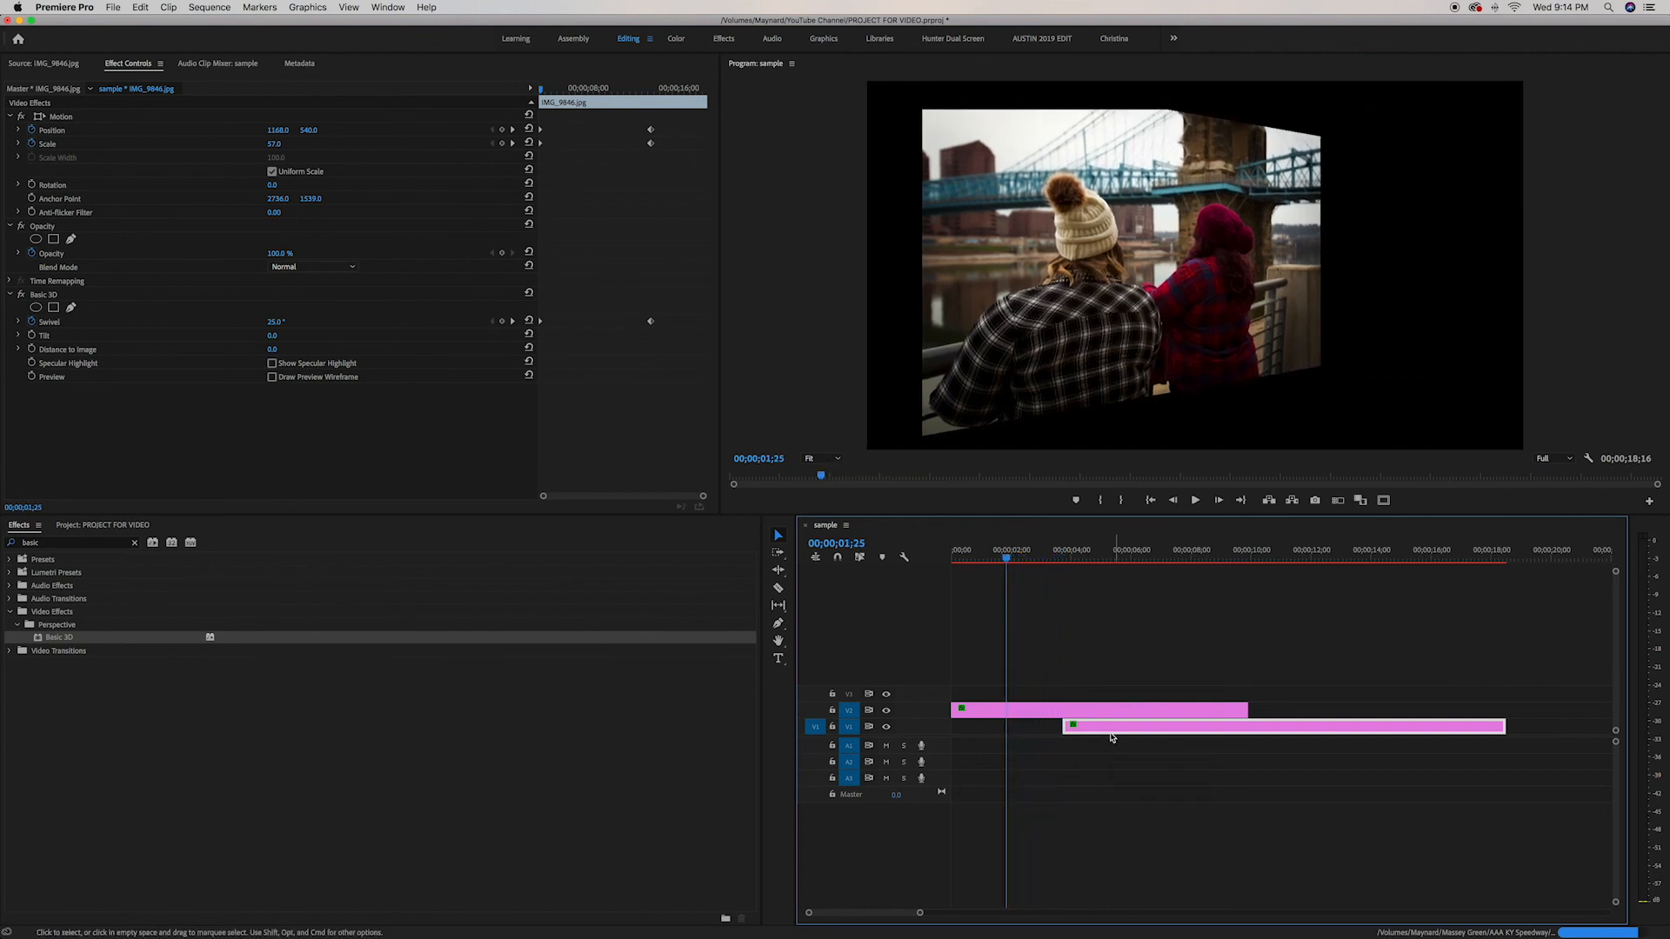
Select the upper clip and play back the sequence
left_click(1096, 713)
key("space")
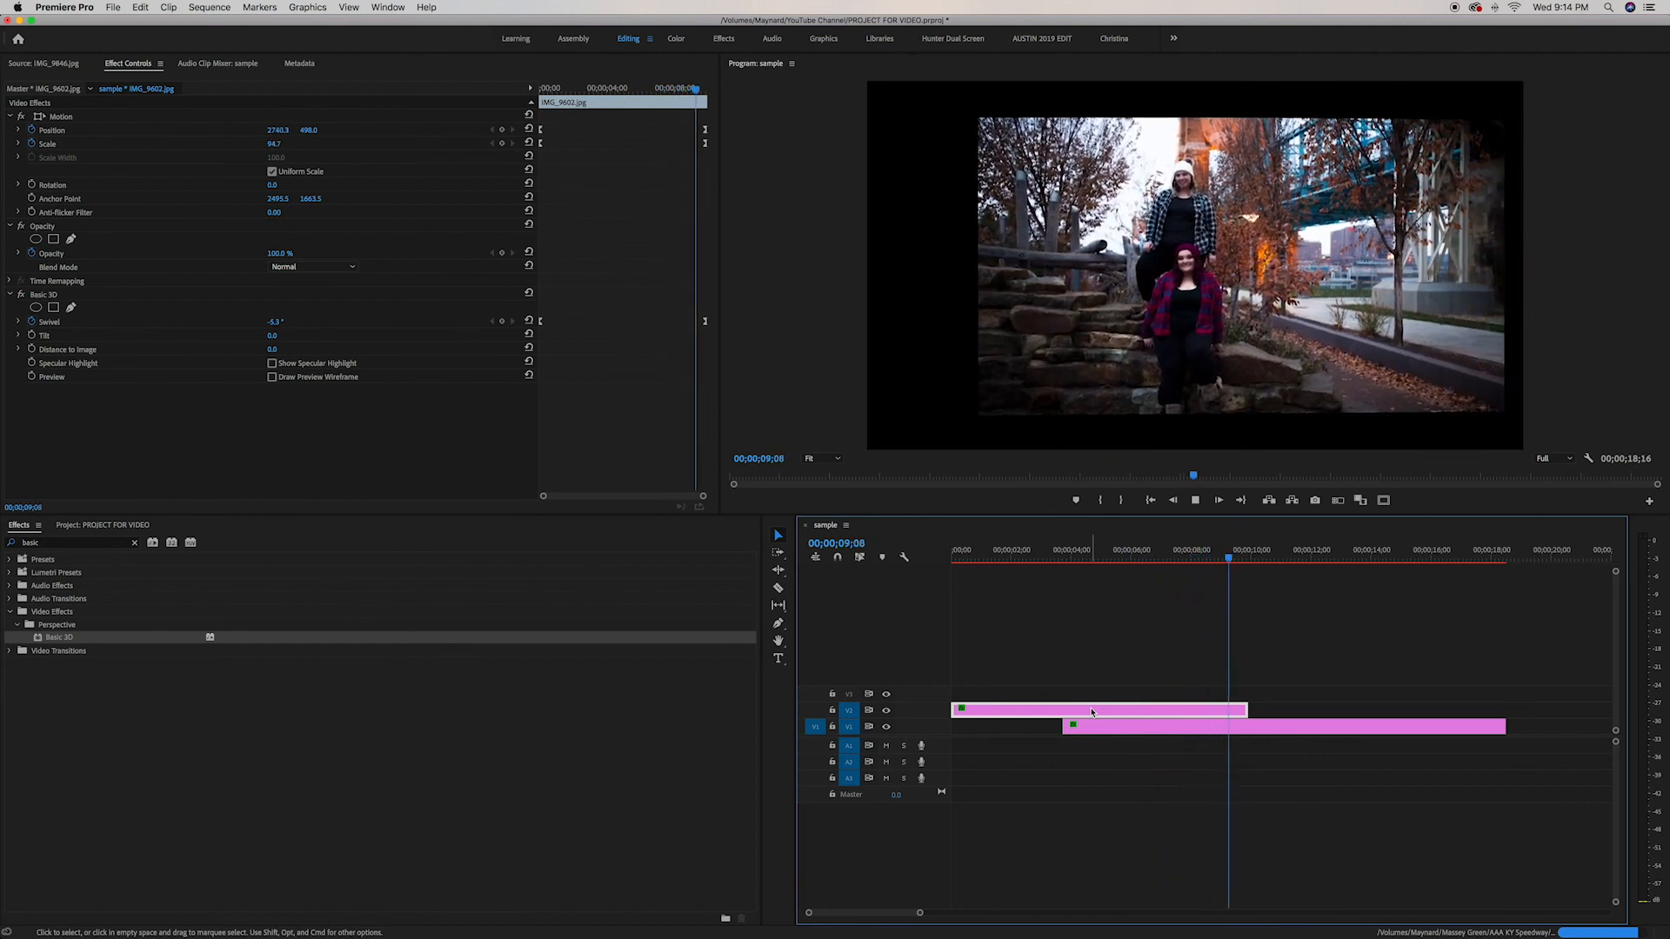
Render the sequence's effects for smooth preview and scrub the playhead across the transition
key("Return")
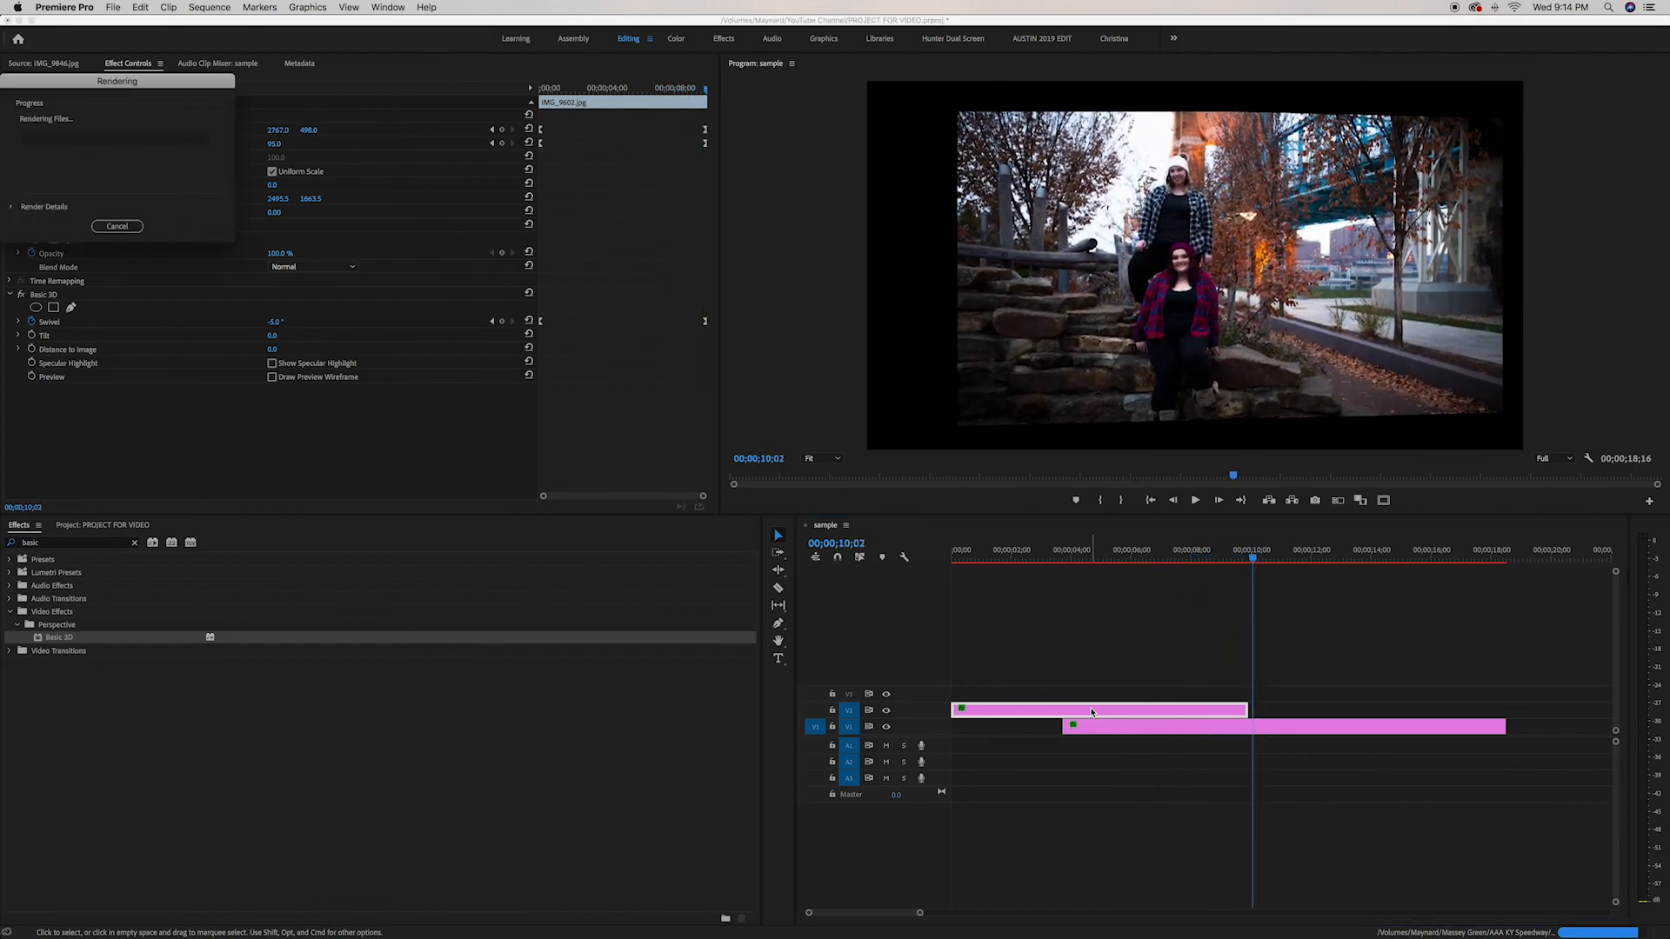
key("Home")
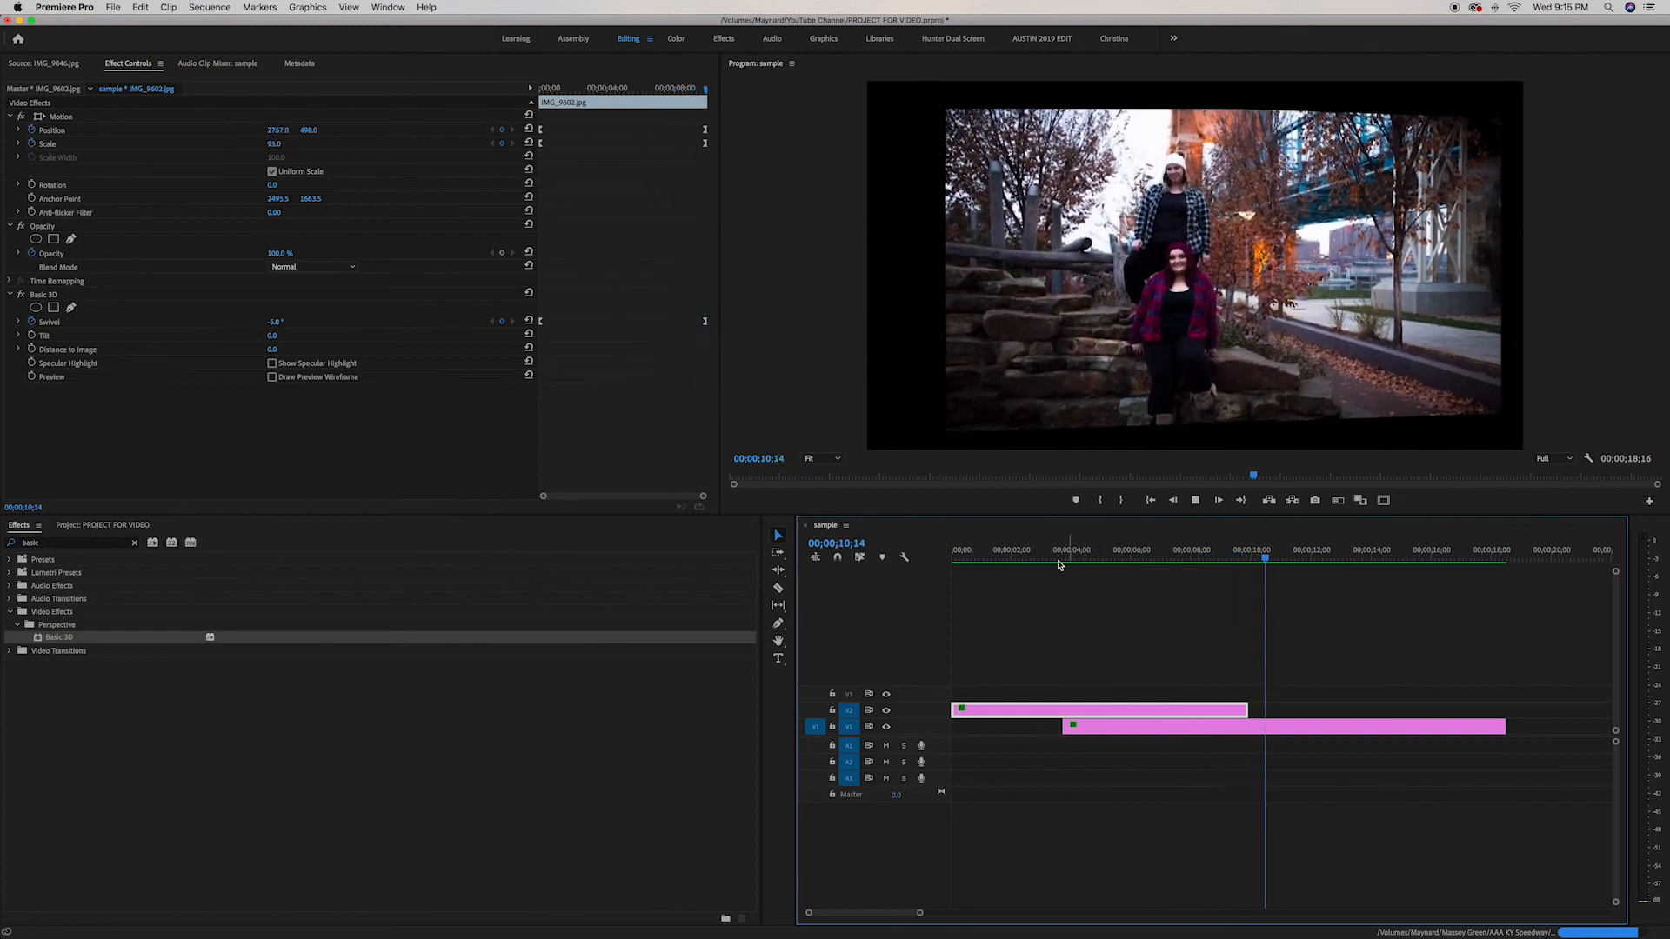
left_click_drag(1076, 564, 965, 650)
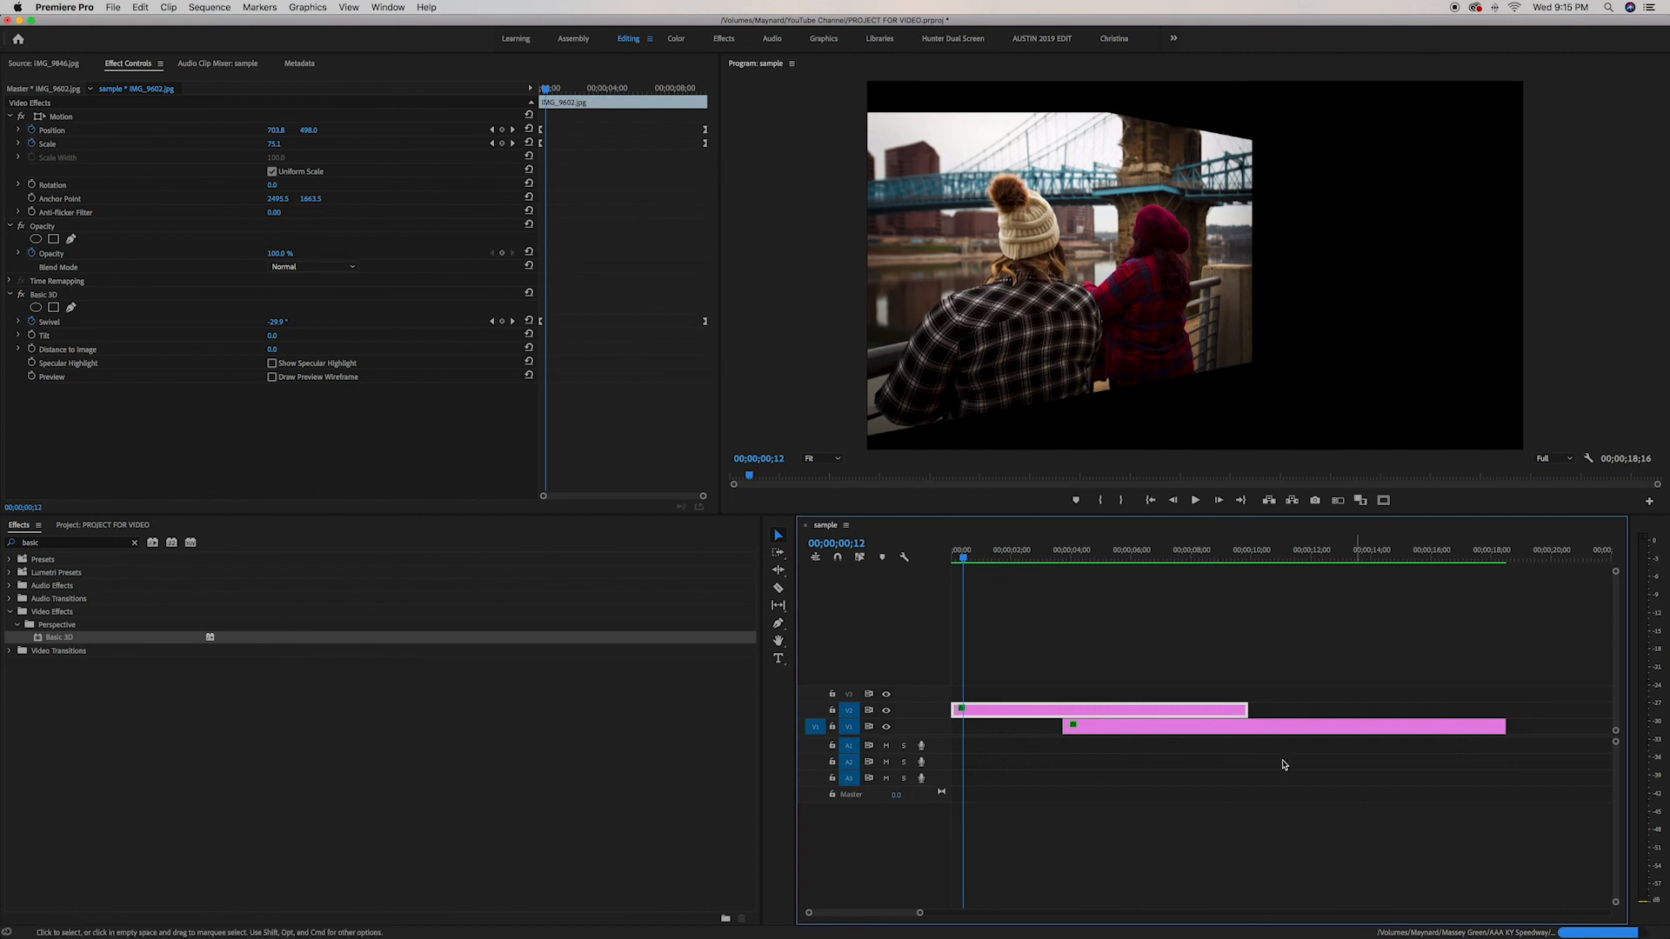
left_click_drag(985, 568, 1385, 683)
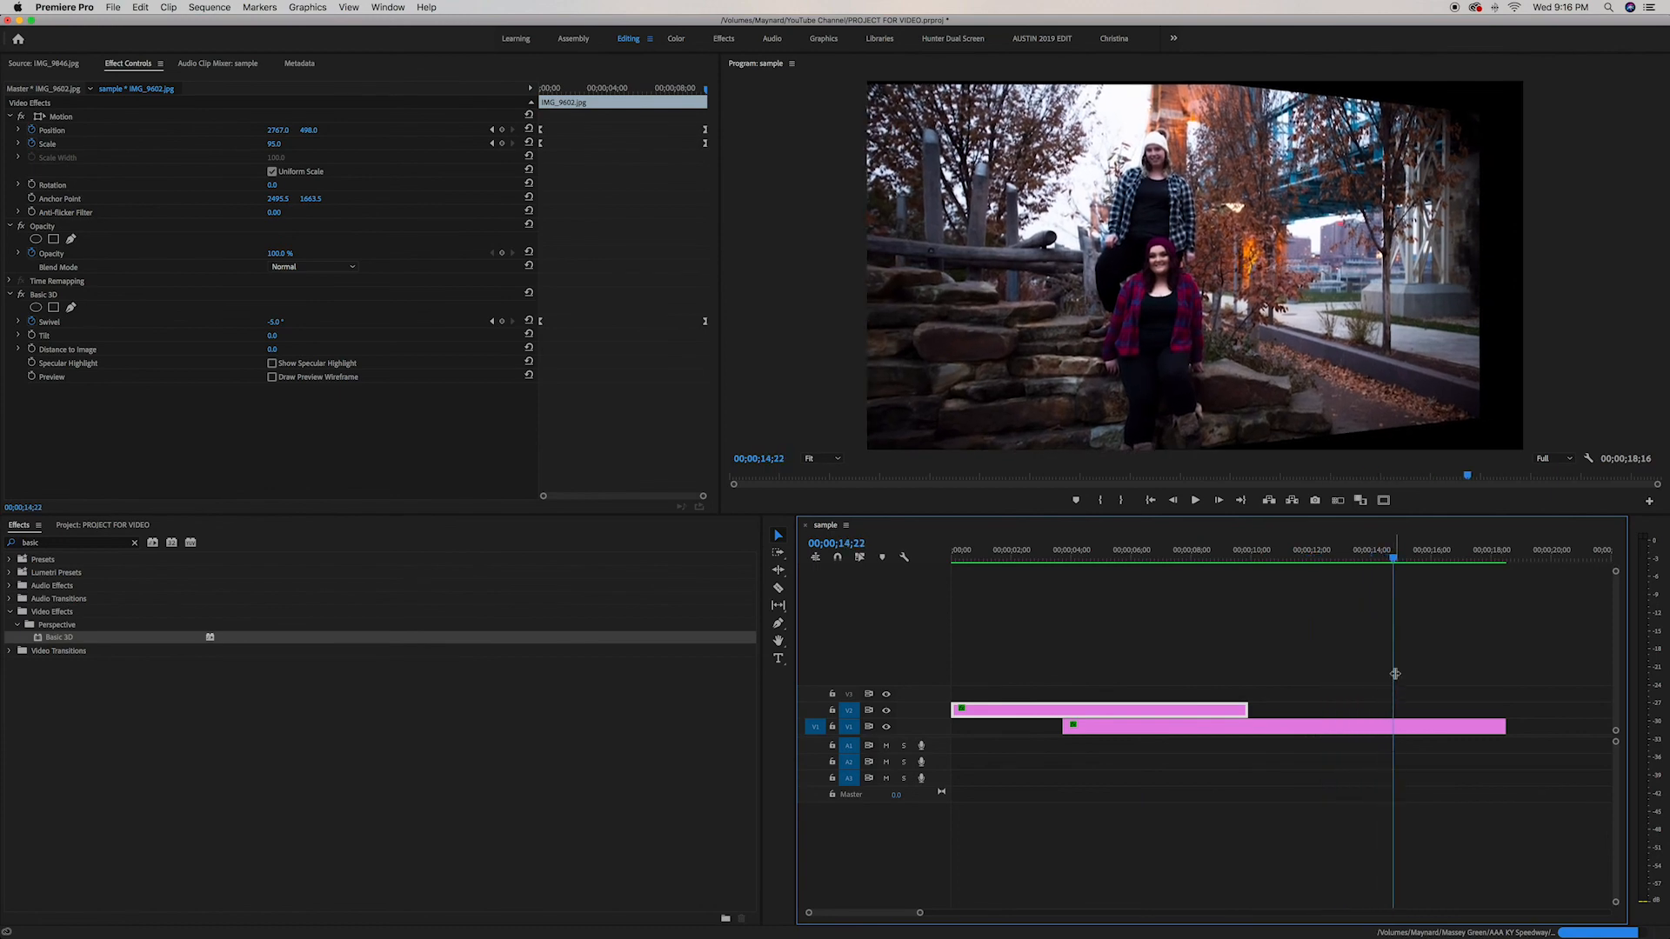
Jump to the upper clip's end, then play the sequence from the start to review the transition
key("Up")
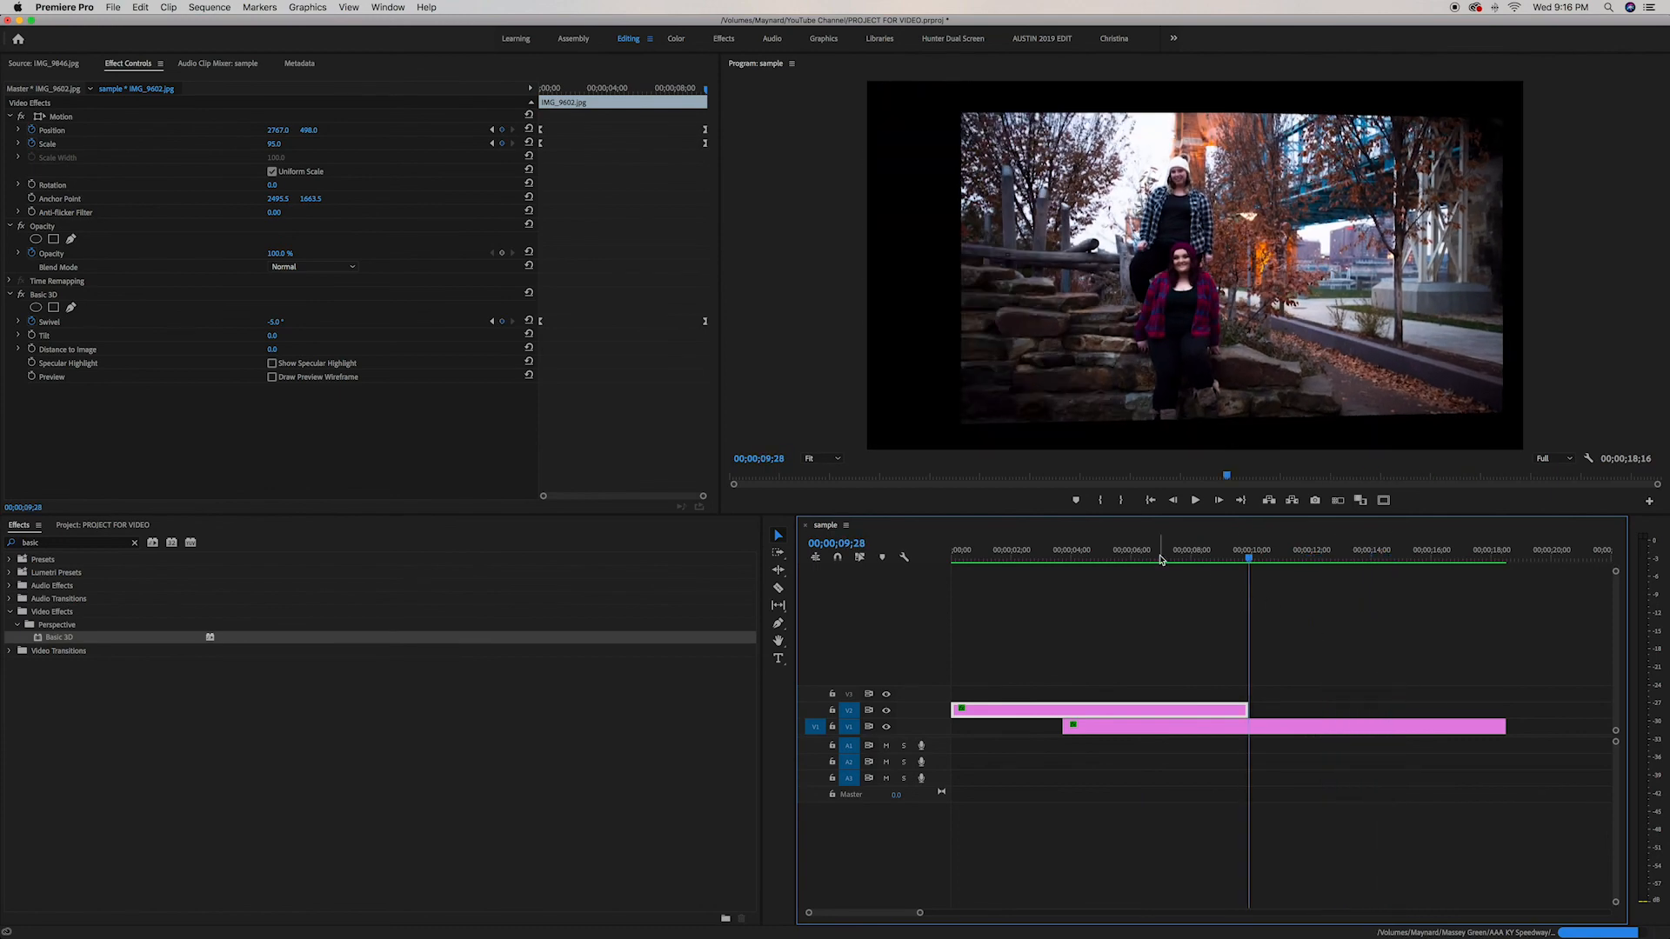
key("Home")
key("space")
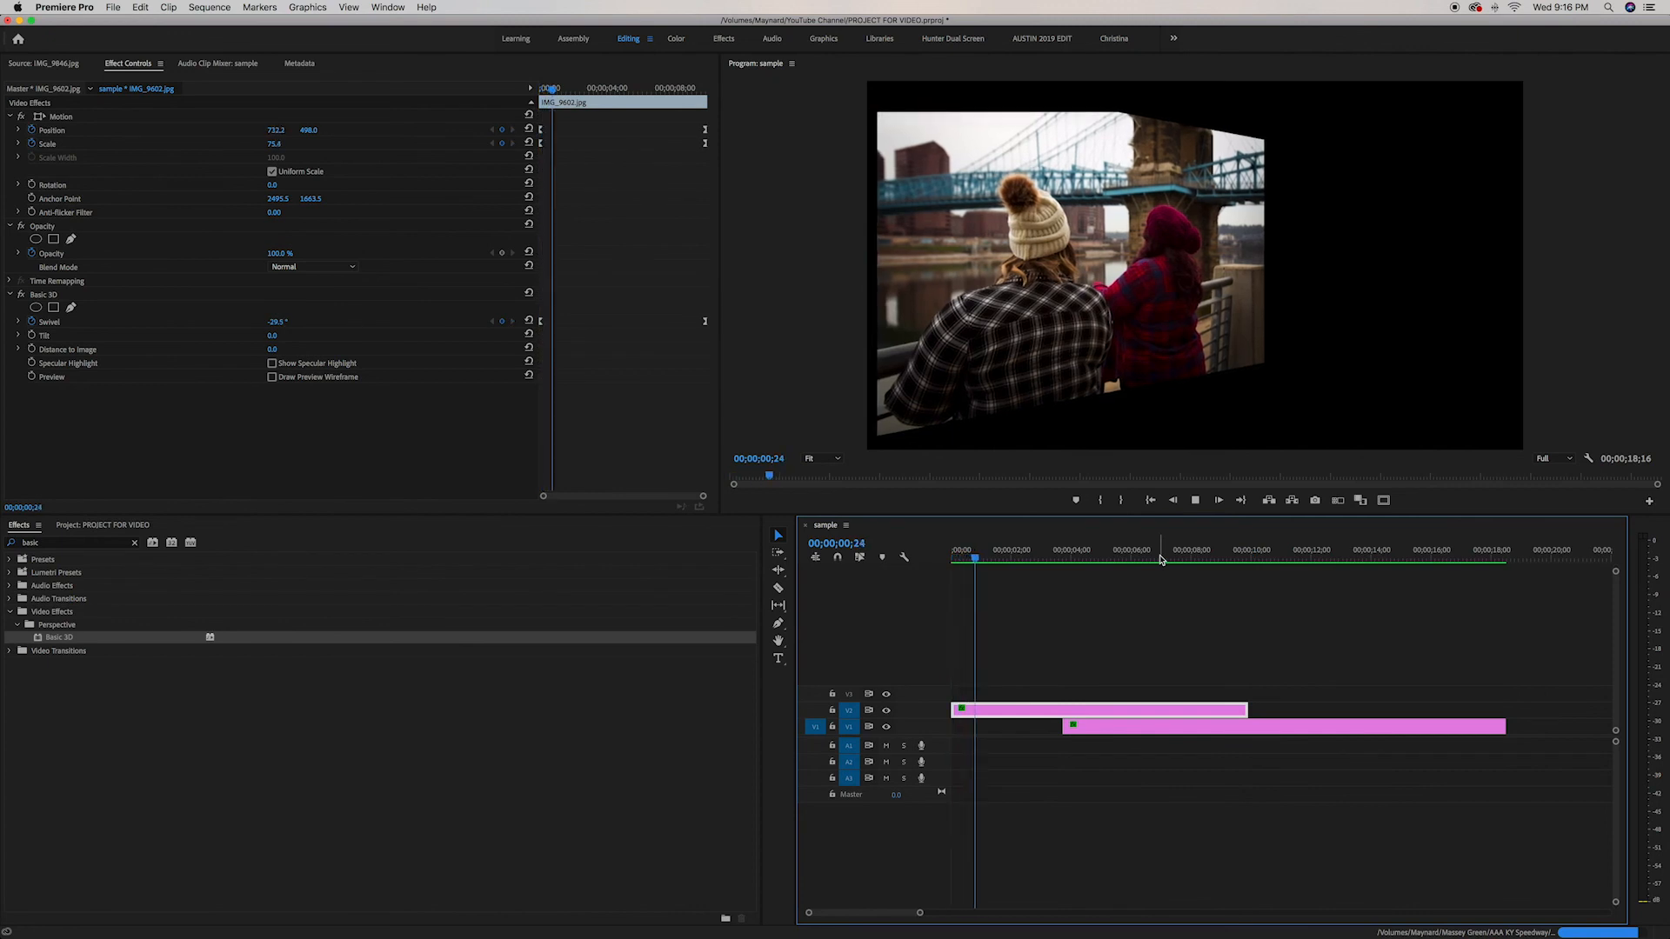
key("space")
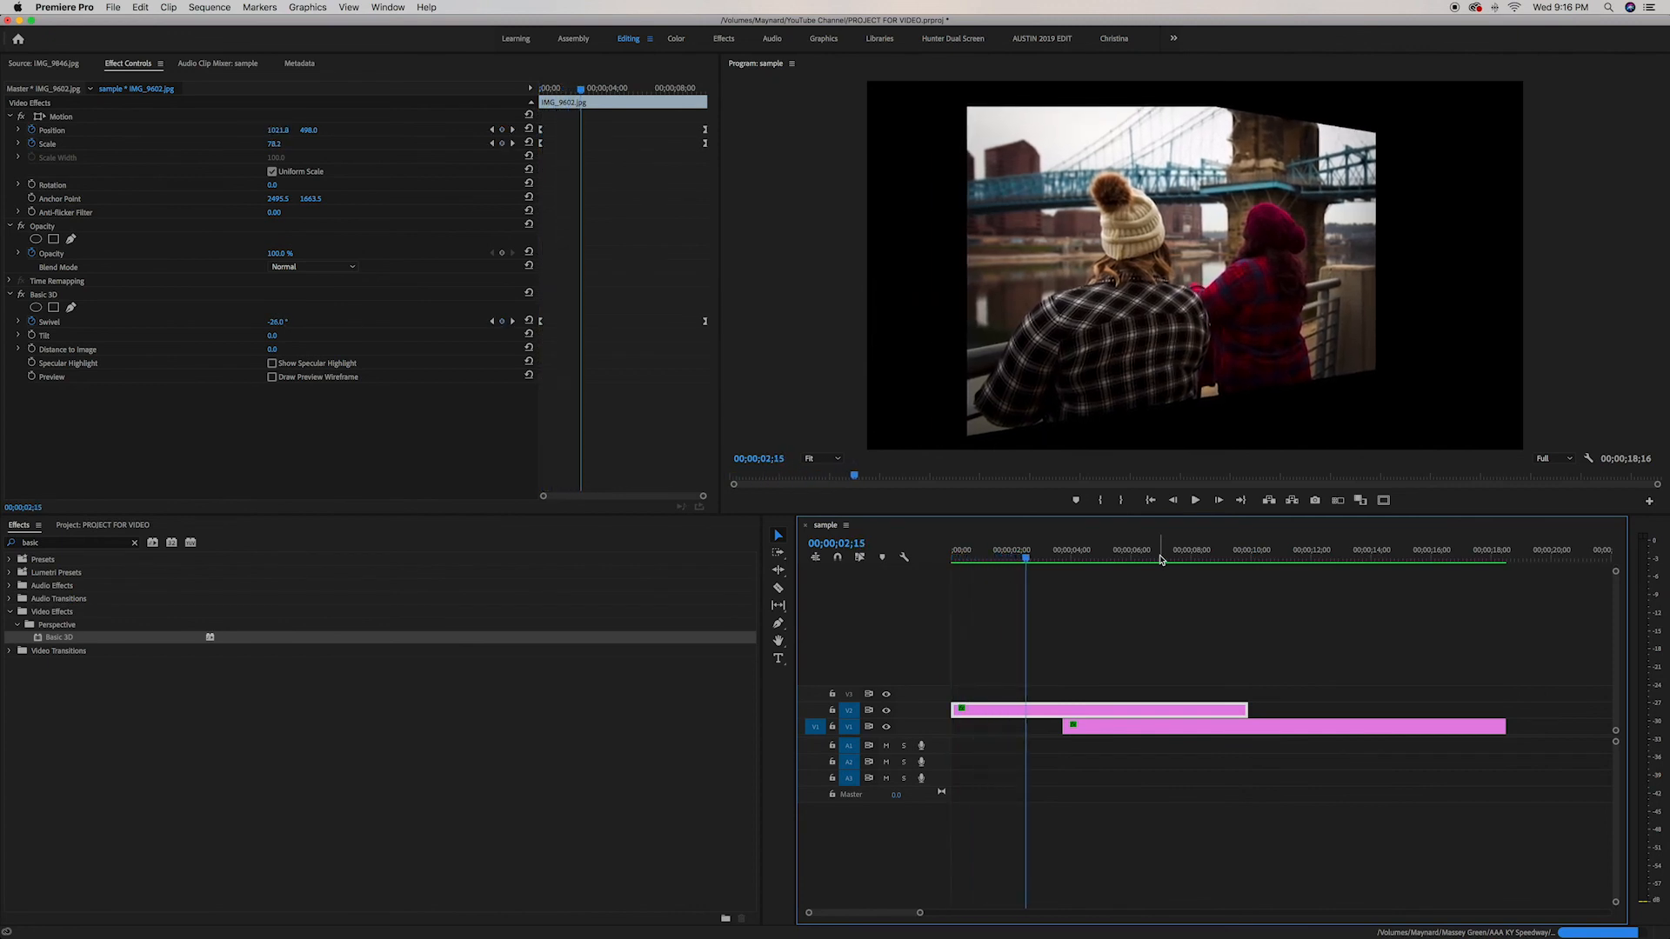
key("Home")
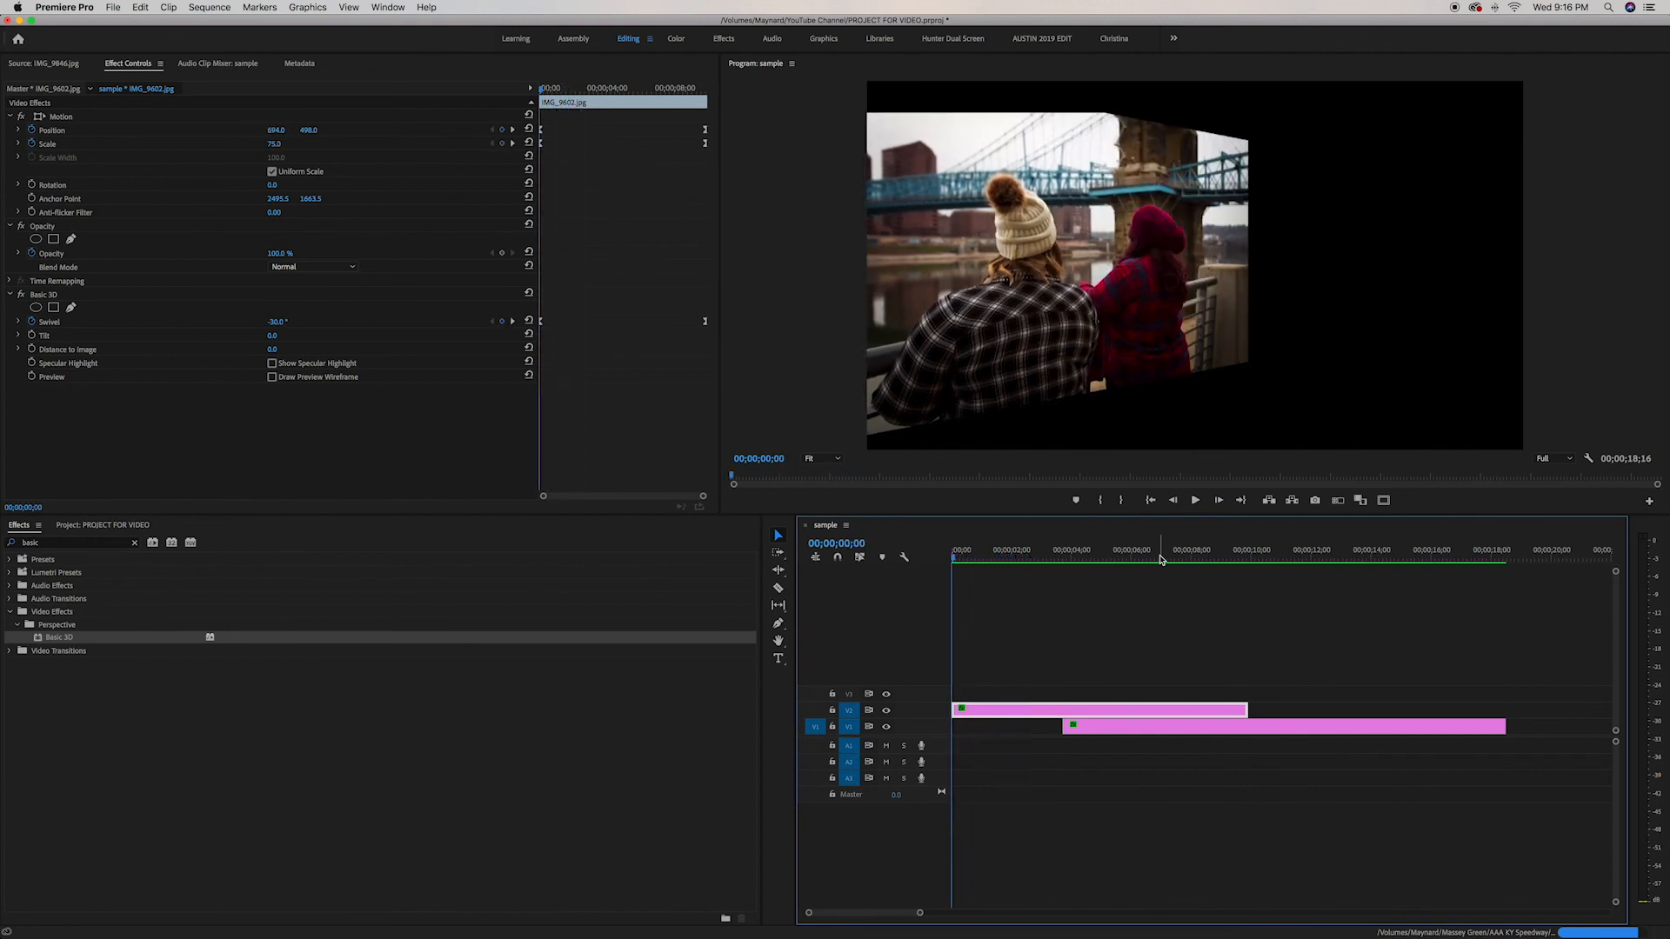
Replay the transition from the beginning twice more and return the playhead to the start
key("space")
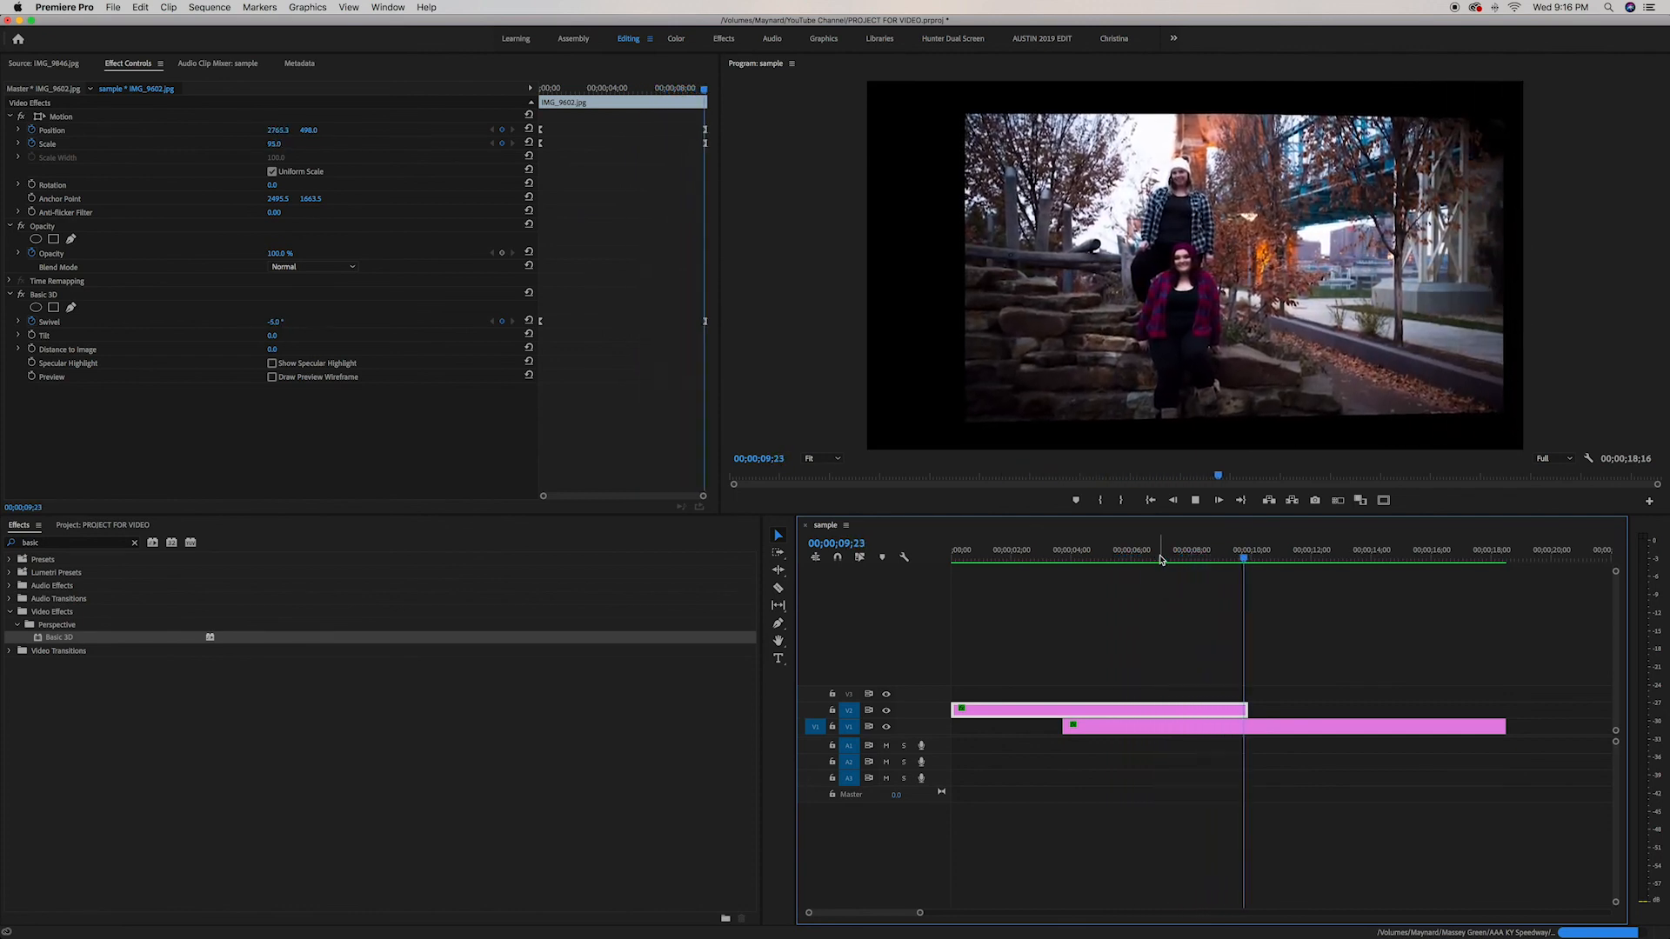
key("space")
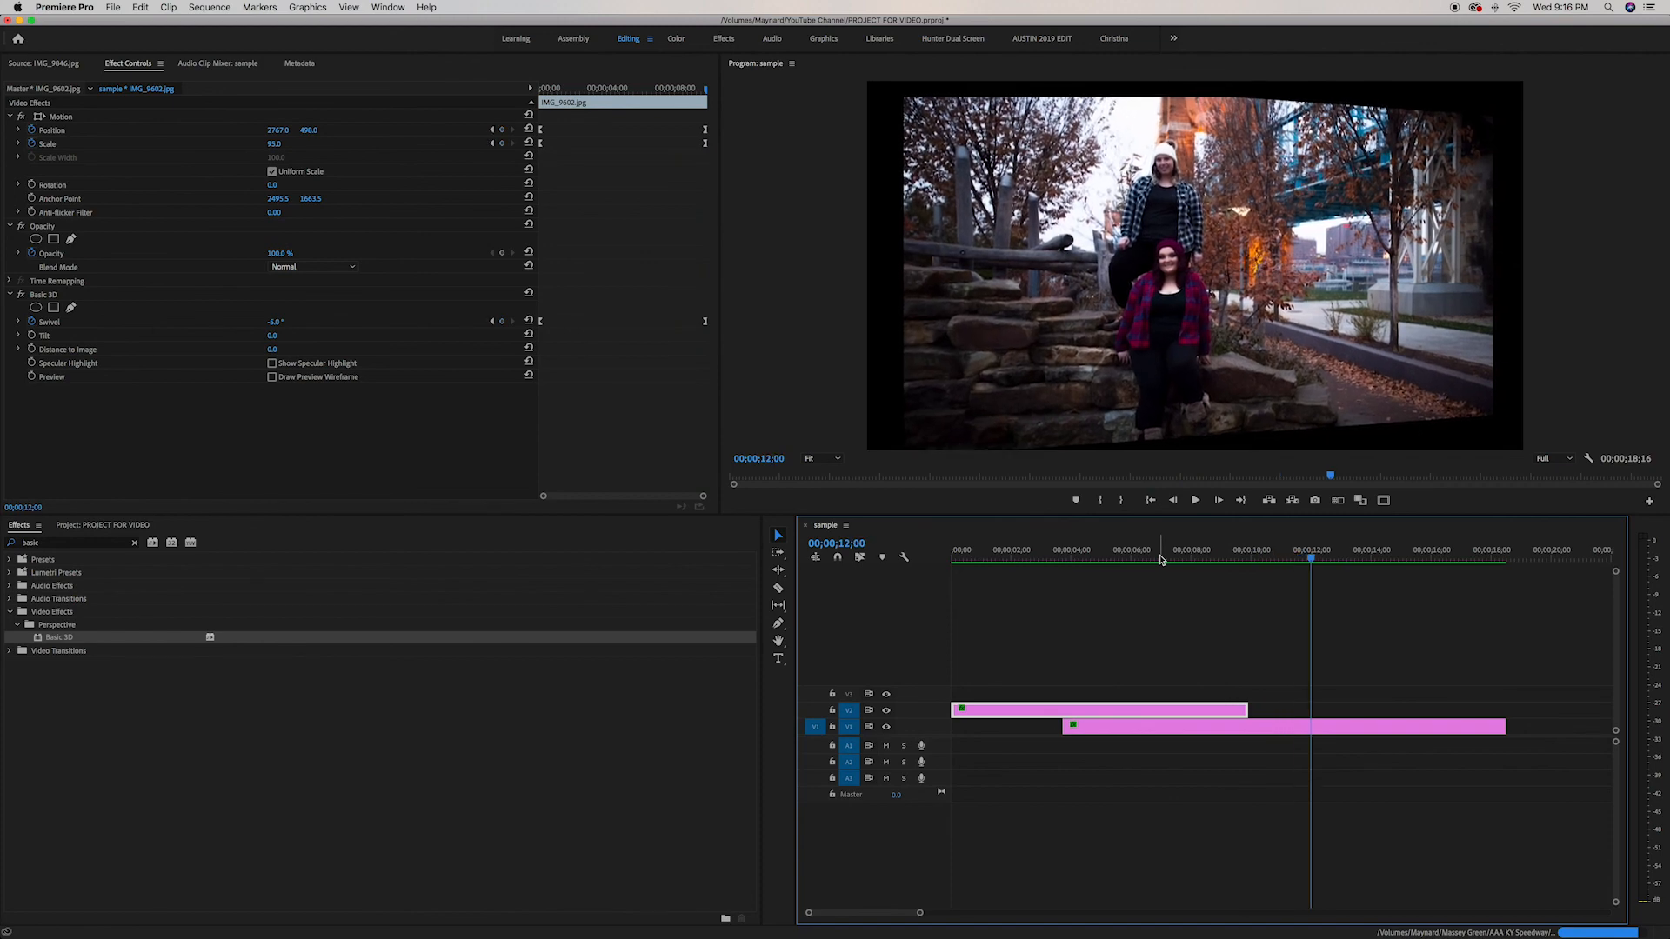
key("Home")
key("space")
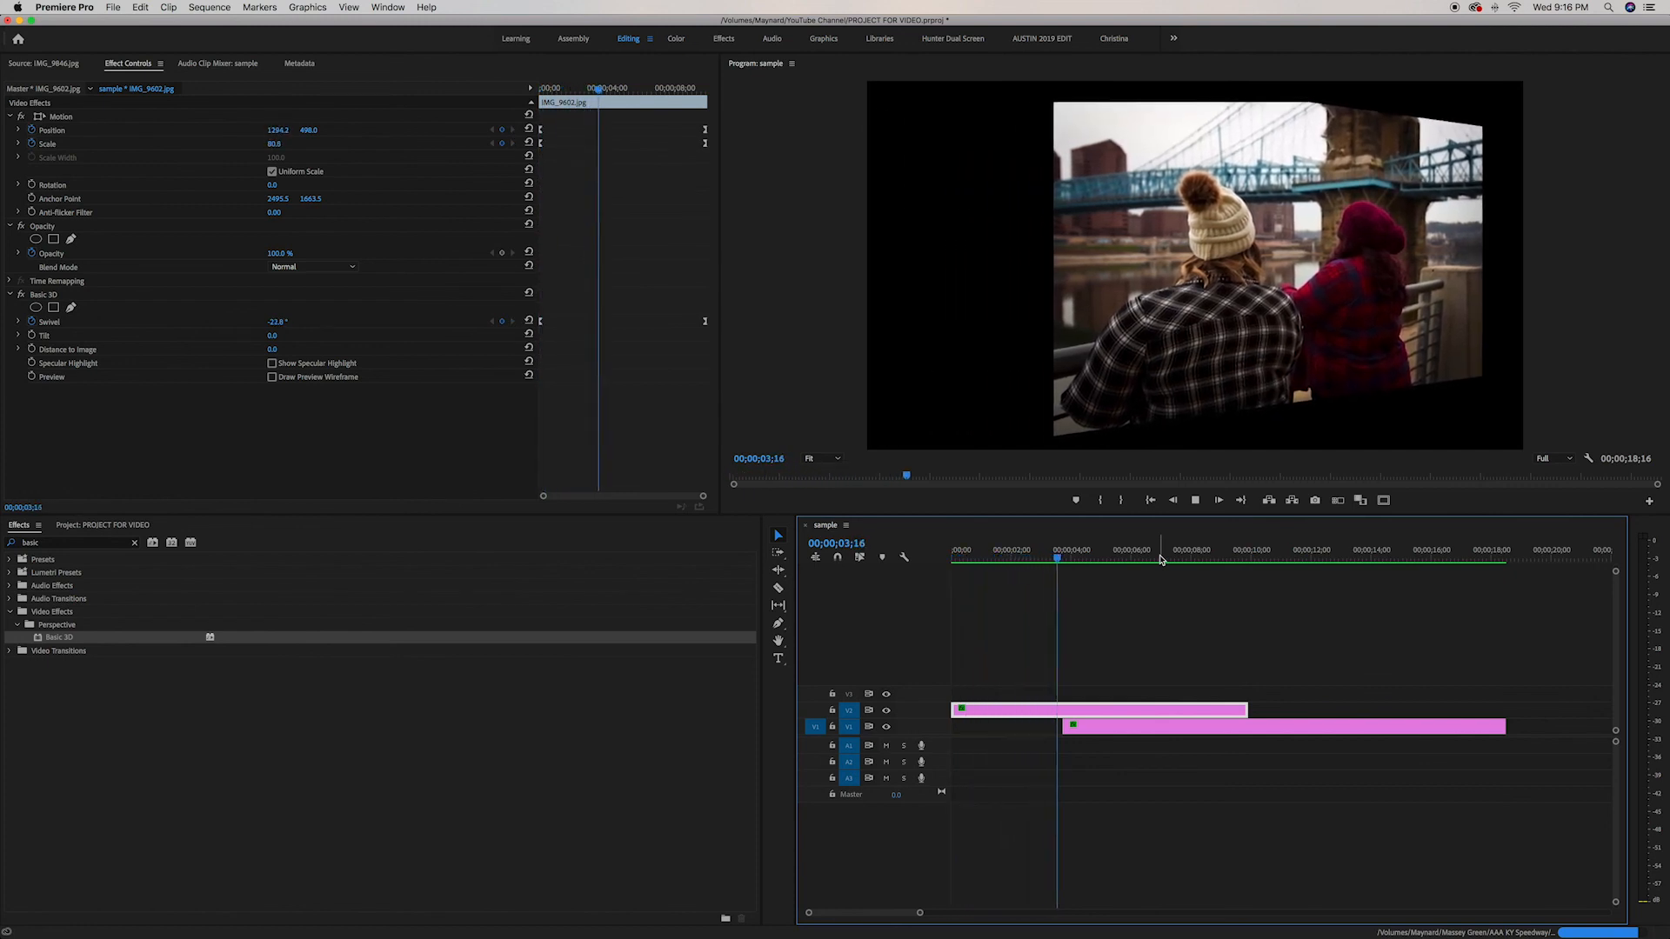
key("space")
key("Home")
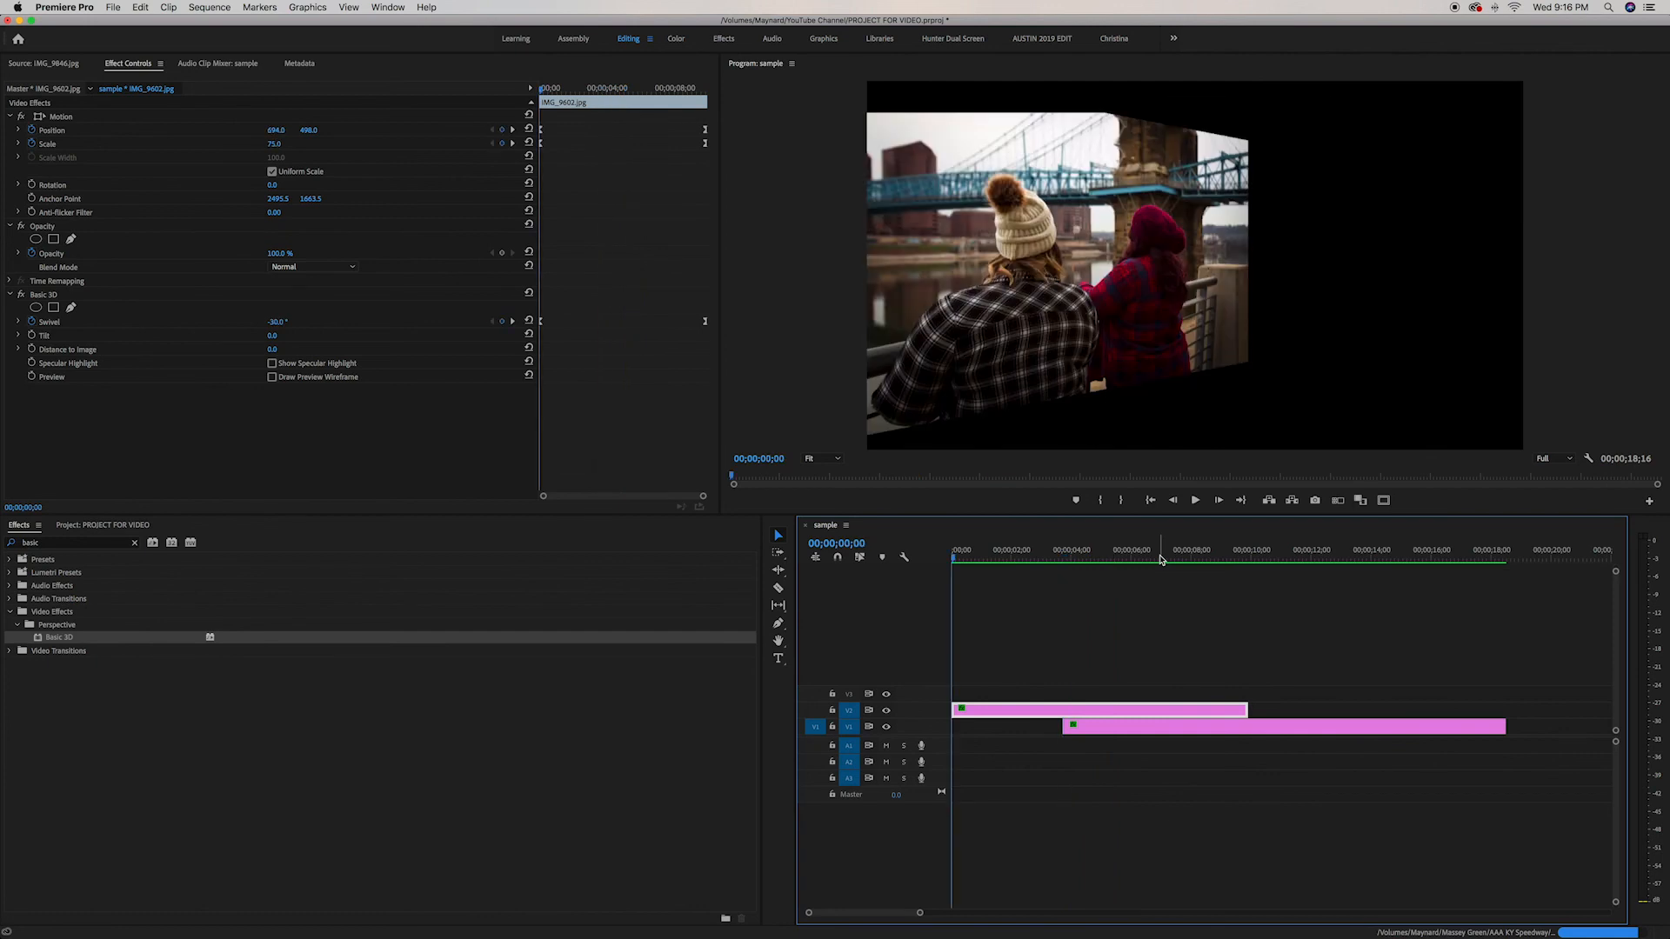